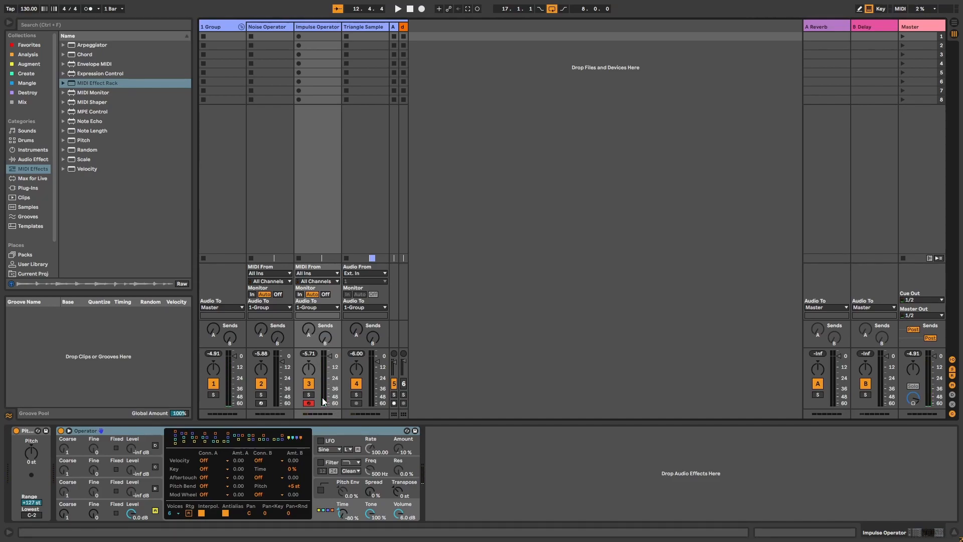
Alternate record arming between the Noise Operator and Impulse Operator tracks to compare their sounds, ending on Noise Operator
left_click(263, 402)
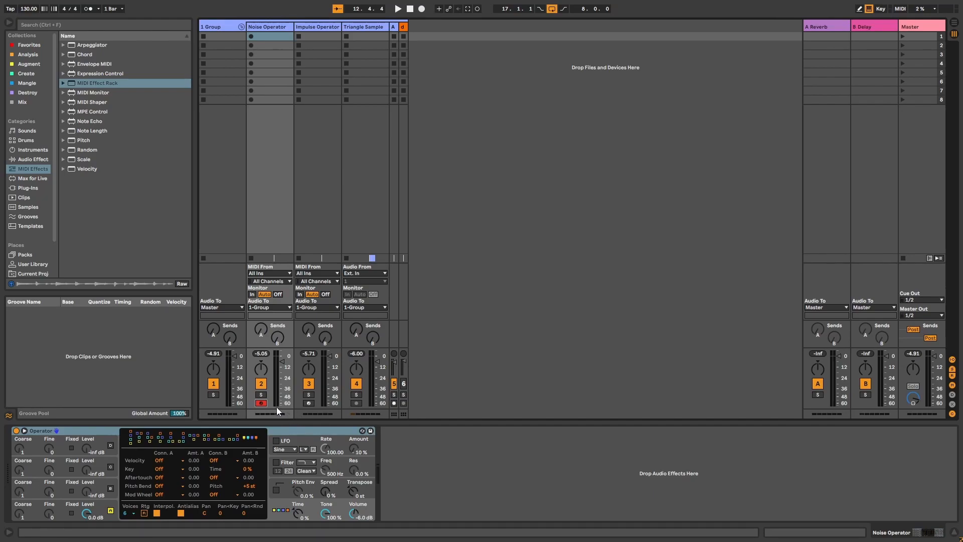
left_click(308, 404)
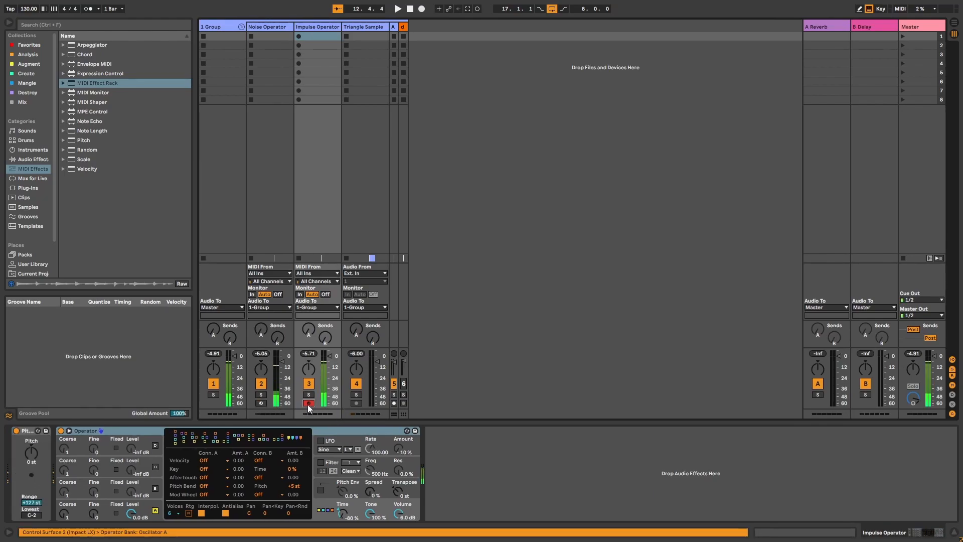
left_click(260, 403)
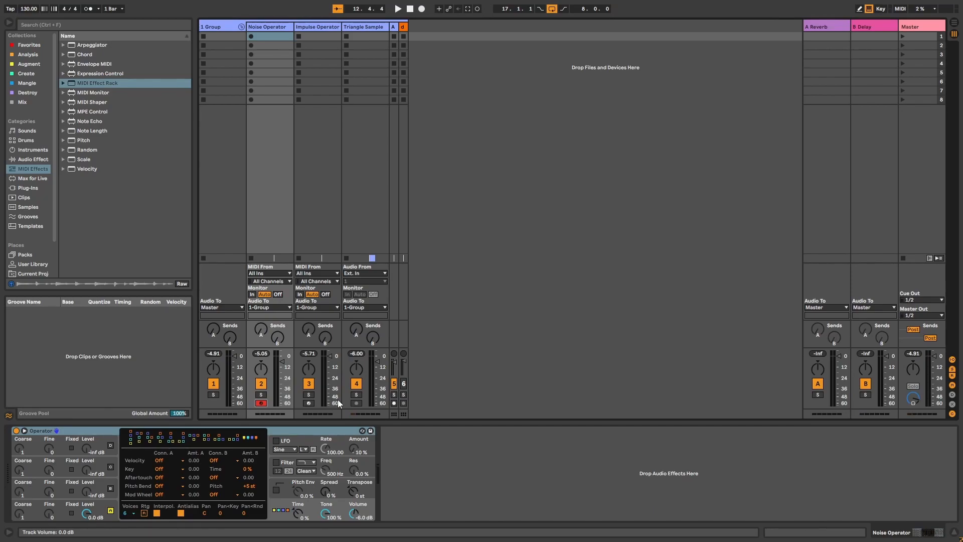
left_click(308, 403)
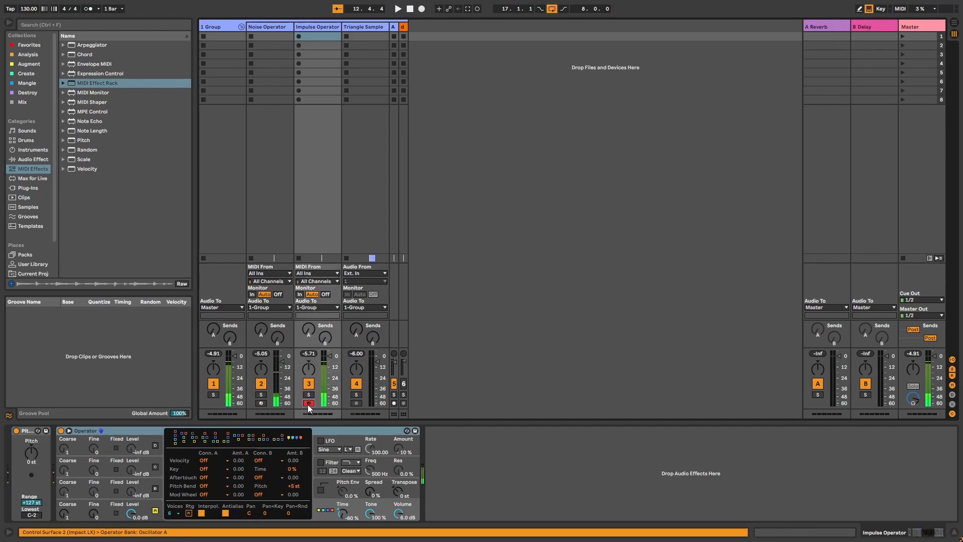
left_click(261, 402)
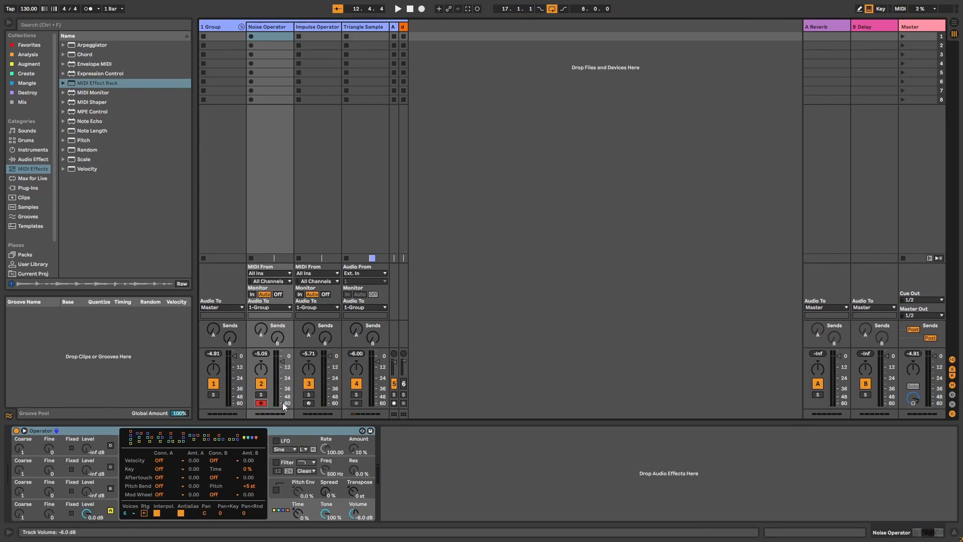
In the Arrangement, open StandardCLIP on the Triangle Sample track, play the Triangle Charred clip and lower the clip level to -10.20 dB
key("Tab")
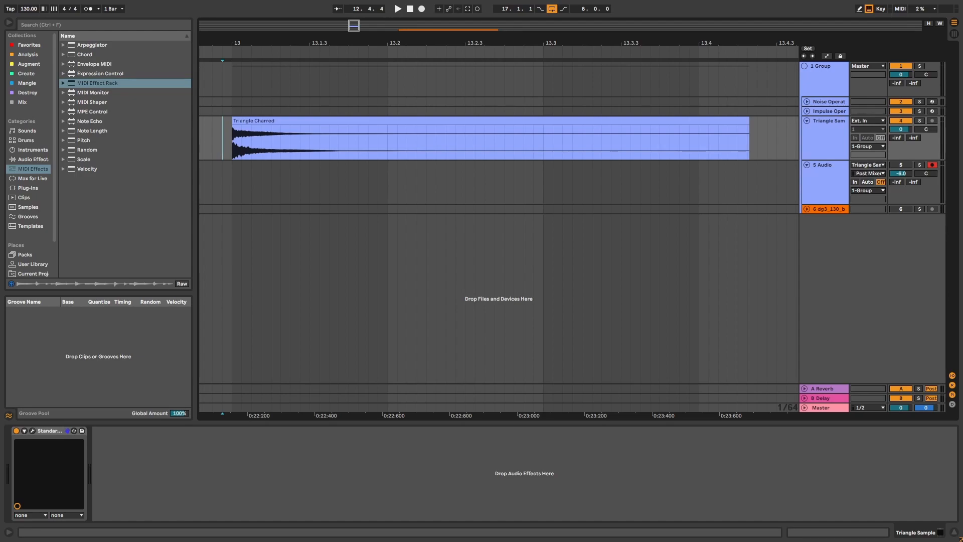
left_click(821, 143)
left_click(32, 430)
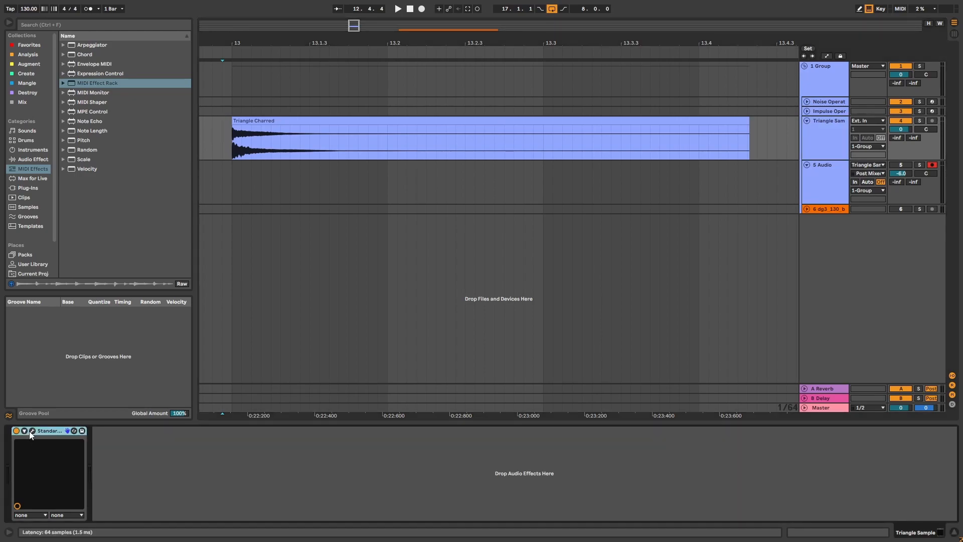
left_click(468, 154)
key("space")
left_click_drag(381, 331, 387, 363)
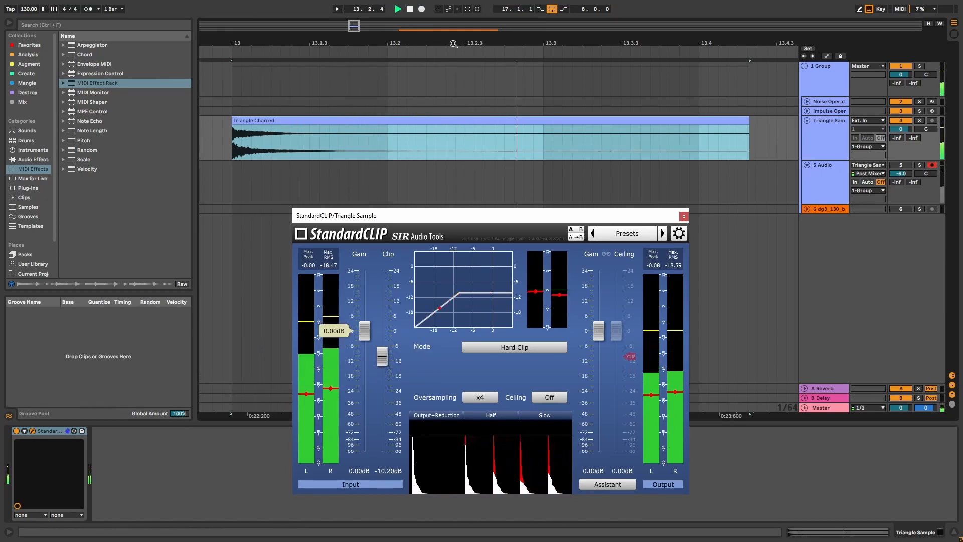
Stop playback, reset StandardCLIP's peak meters and record the clipped triangle onto the 5 Audio track
key("space")
left_click(422, 9)
left_click(324, 264)
left_click(676, 267)
key("ctrl+space")
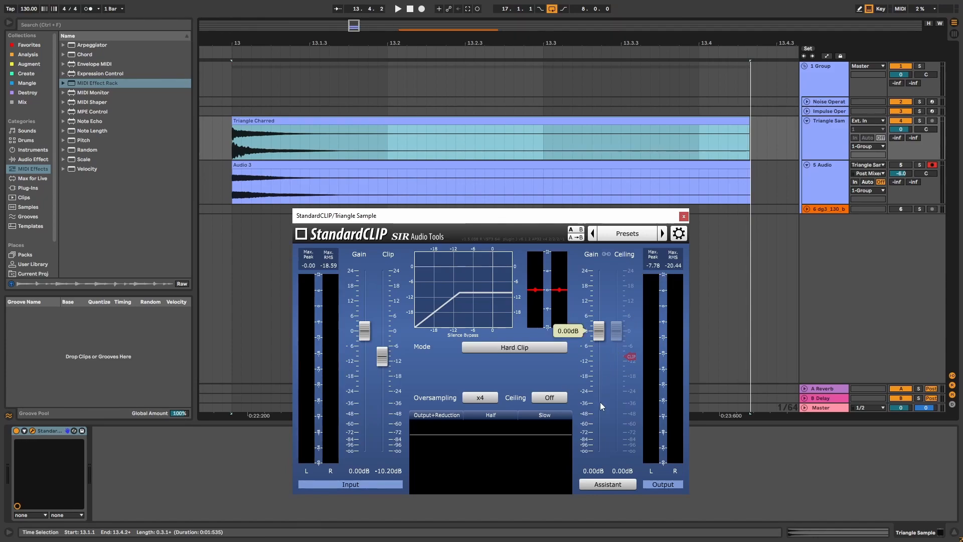
Run the Output Gain Assistant while the triangle clip plays, apply the suggested 7.78 dB output gain and close StandardCLIP
left_click(608, 483)
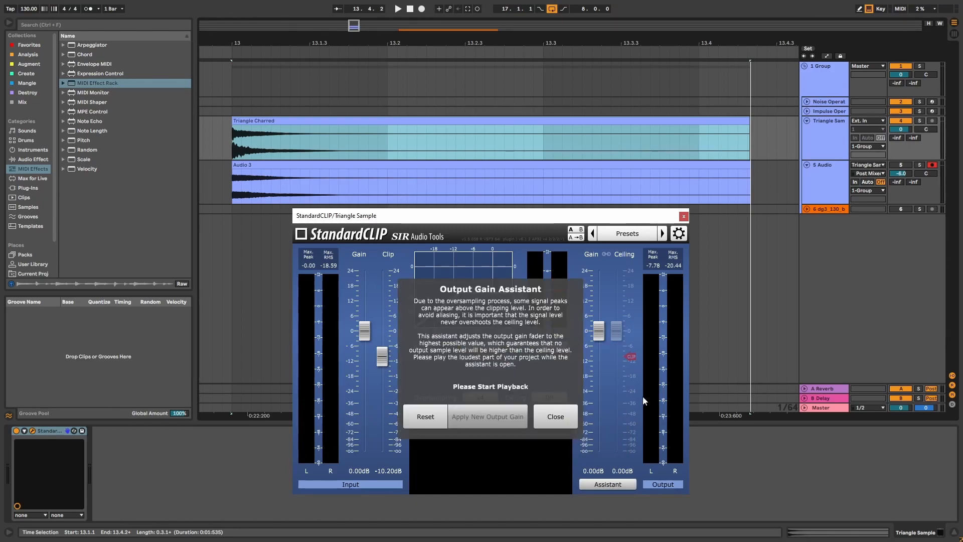
left_click(304, 121)
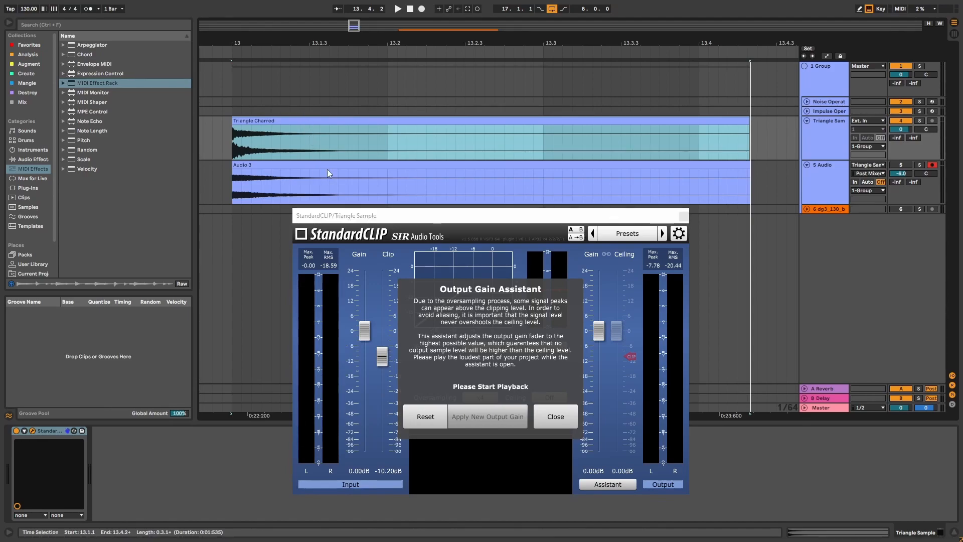
key("space")
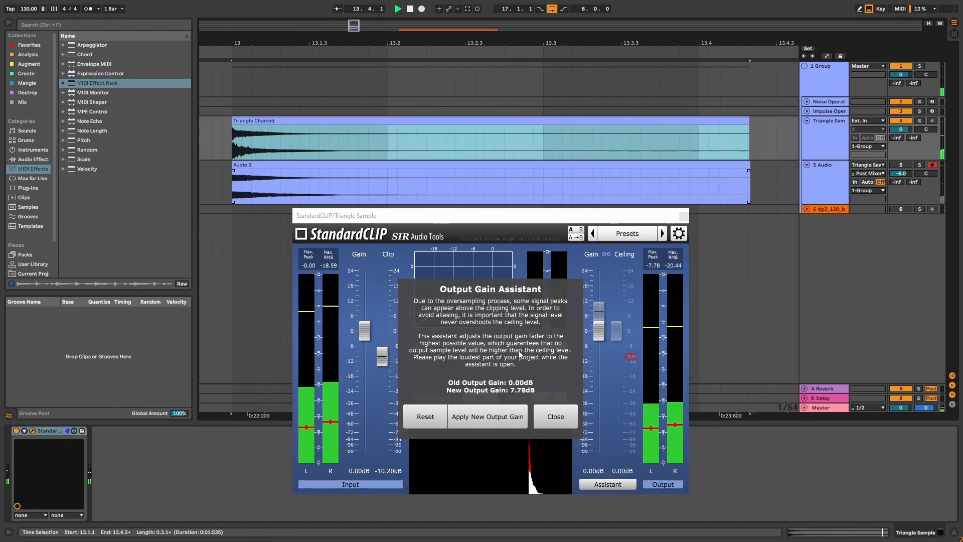
left_click(498, 410)
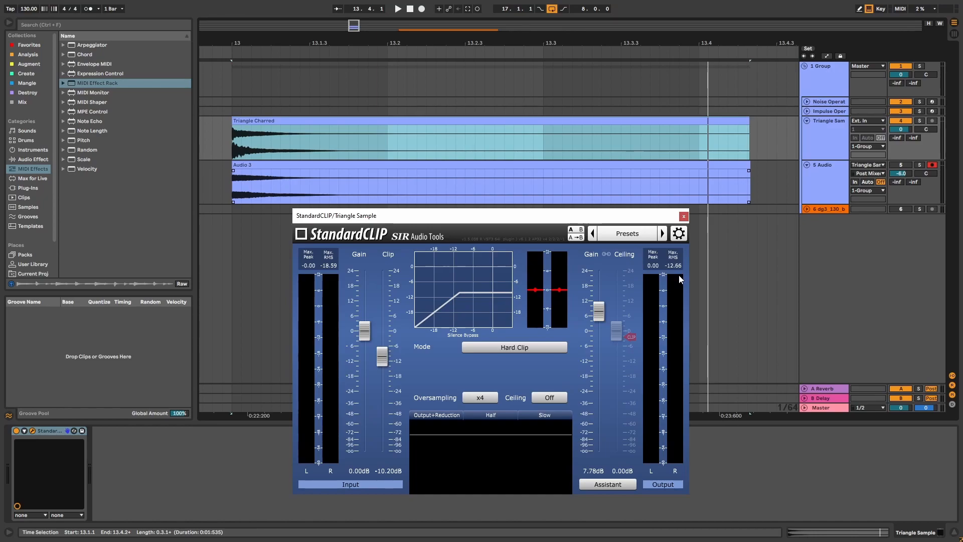
left_click(682, 216)
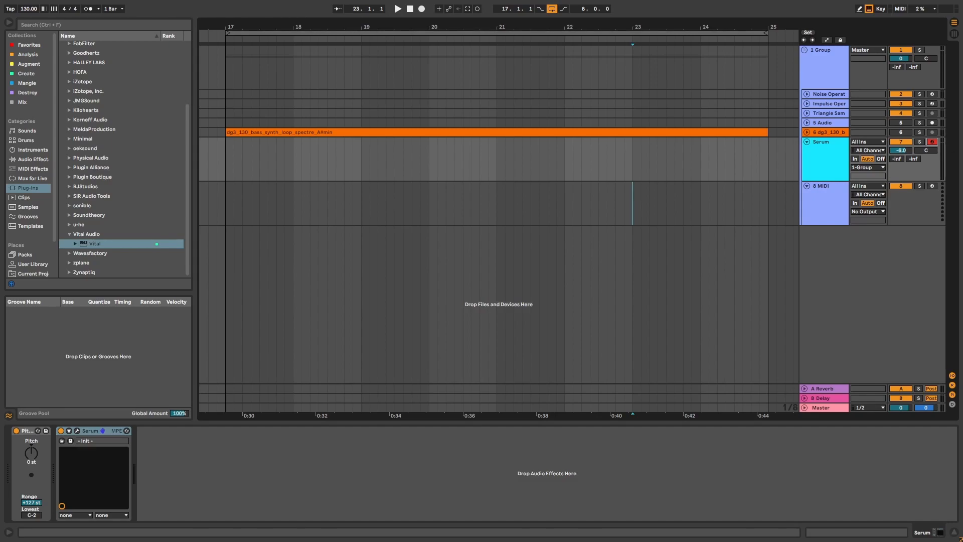
Open Serum and inspect oscillator A's default wavetable and its phase setting
left_click(77, 430)
left_click(463, 146)
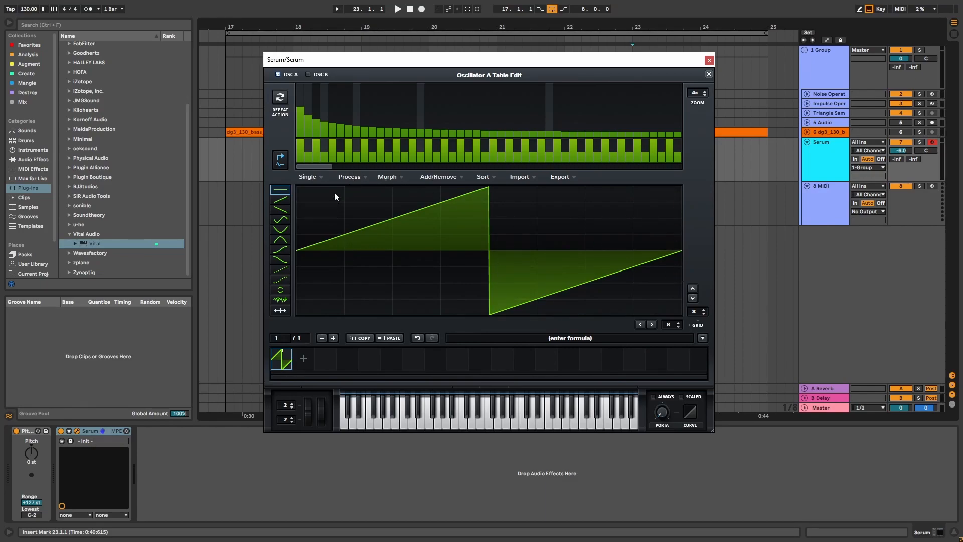
left_click(708, 74)
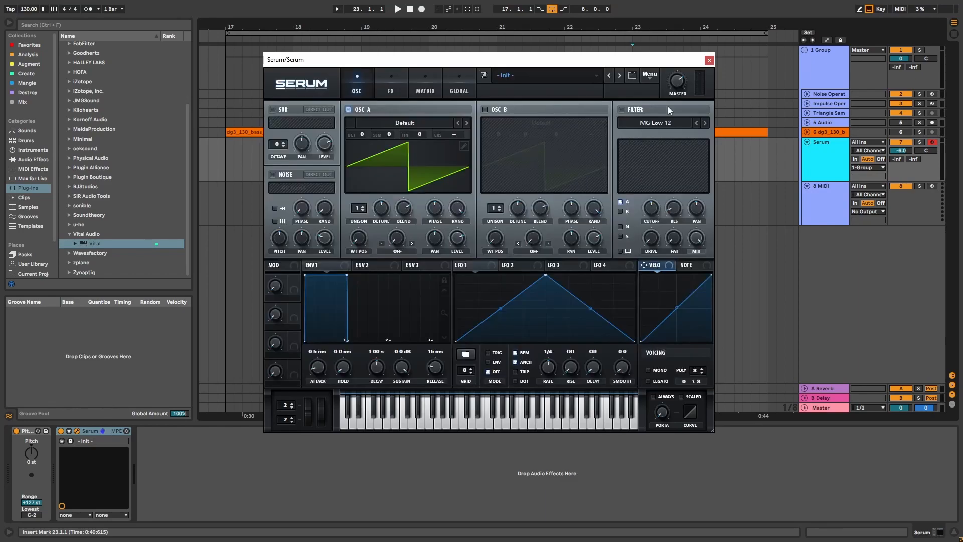
left_click(438, 216)
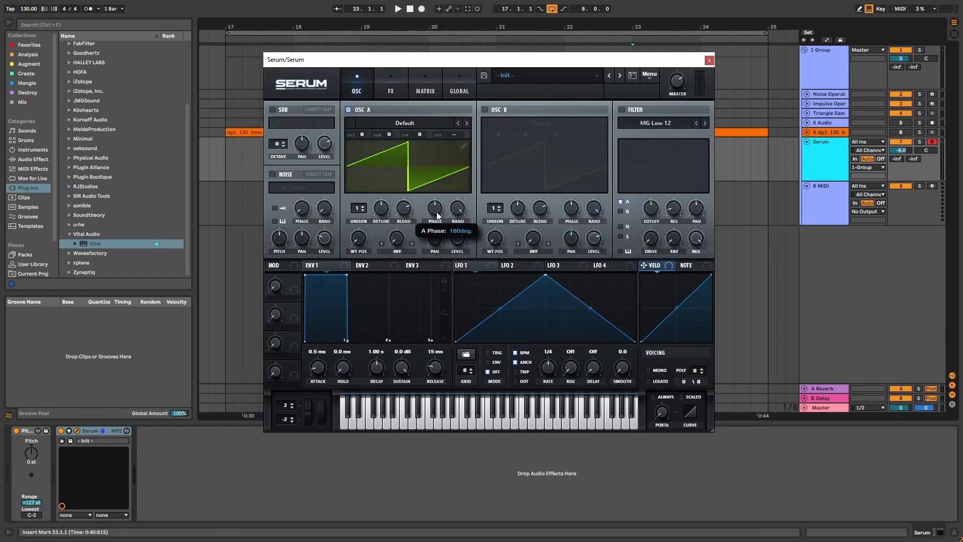
Open oscillator A's wavetable editor and load the "just saw" single-cycle formula
left_click(463, 146)
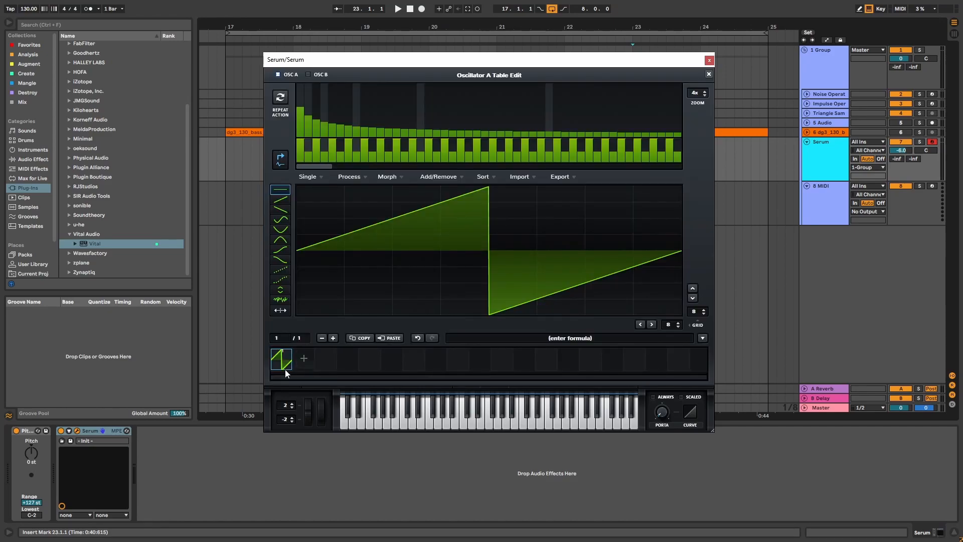
left_click(702, 339)
mouse_move(722, 349)
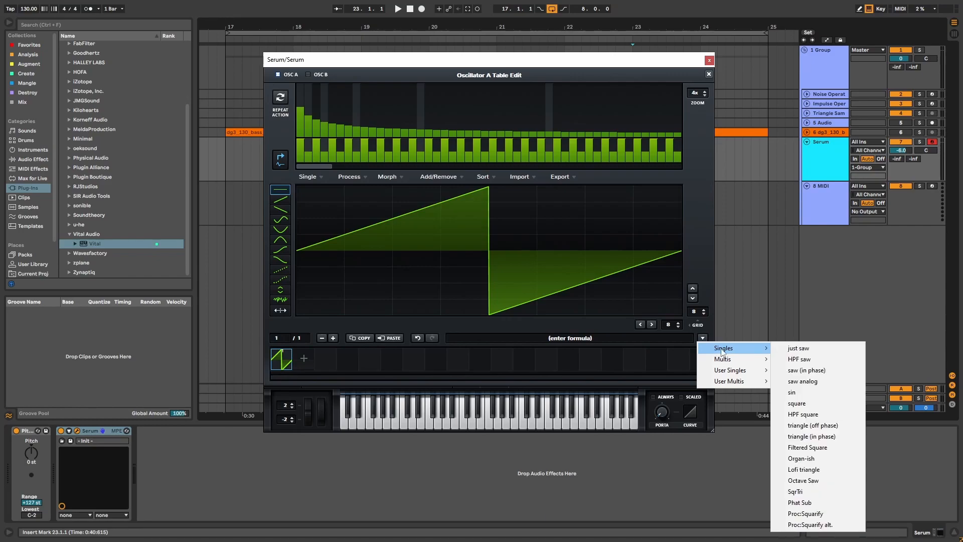
left_click(809, 348)
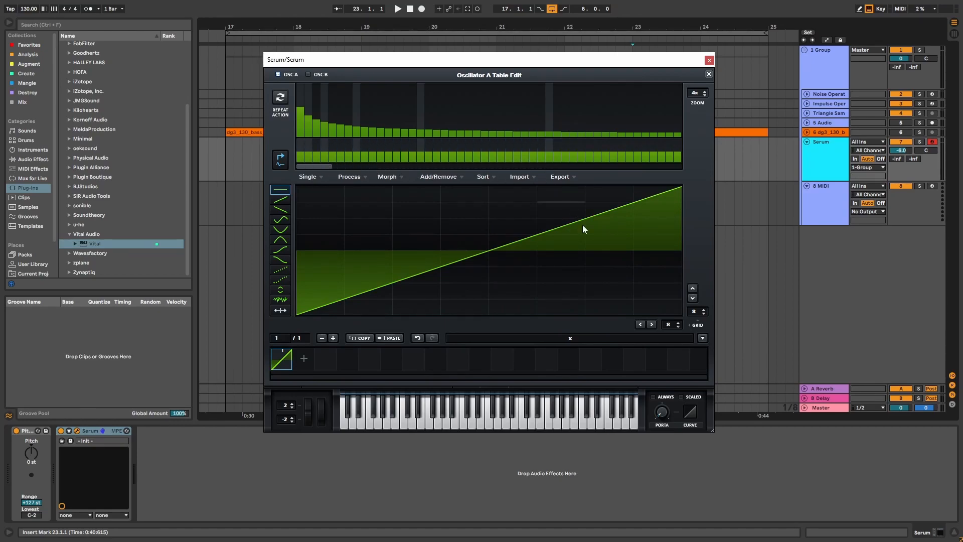
Replace oscillator A's waveform with the "square" single-cycle formula
left_click(702, 337)
mouse_move(732, 348)
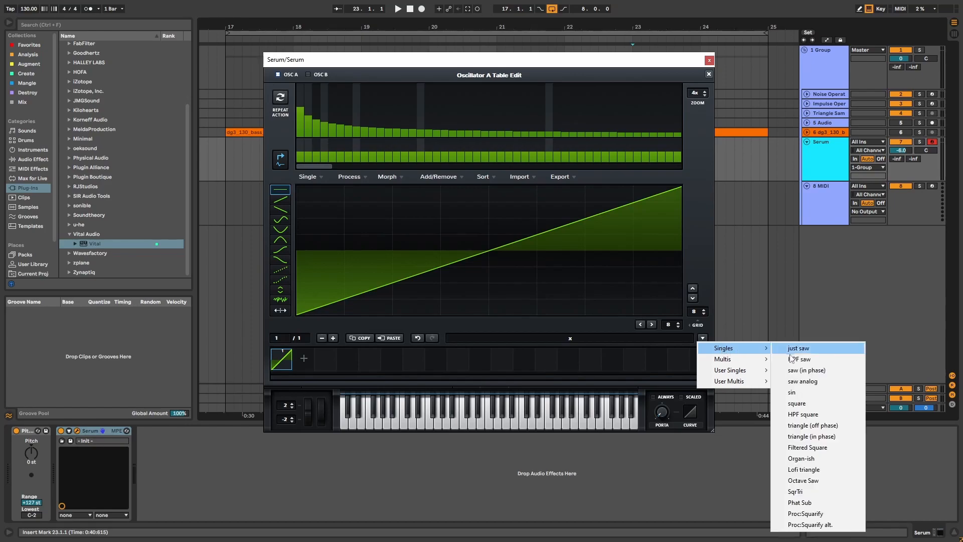
left_click(810, 404)
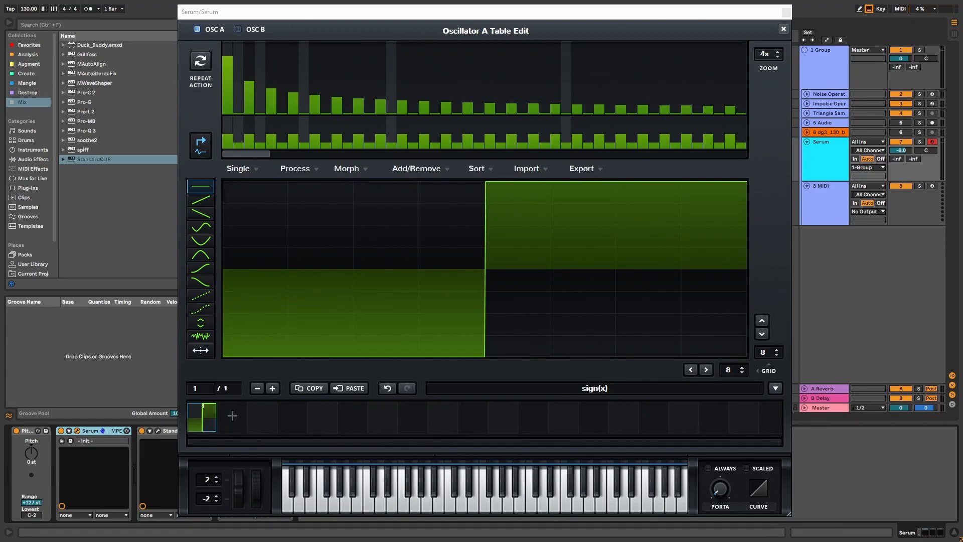
Shift the phase of the square wave's first harmonic up to about 63%, down near zero, and back close to its starting position
left_click(228, 135)
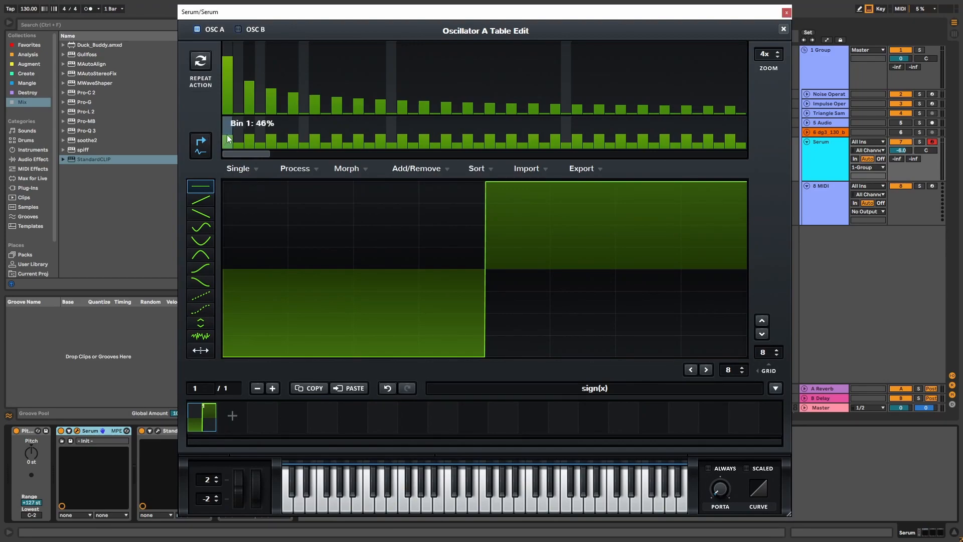
left_click(228, 129)
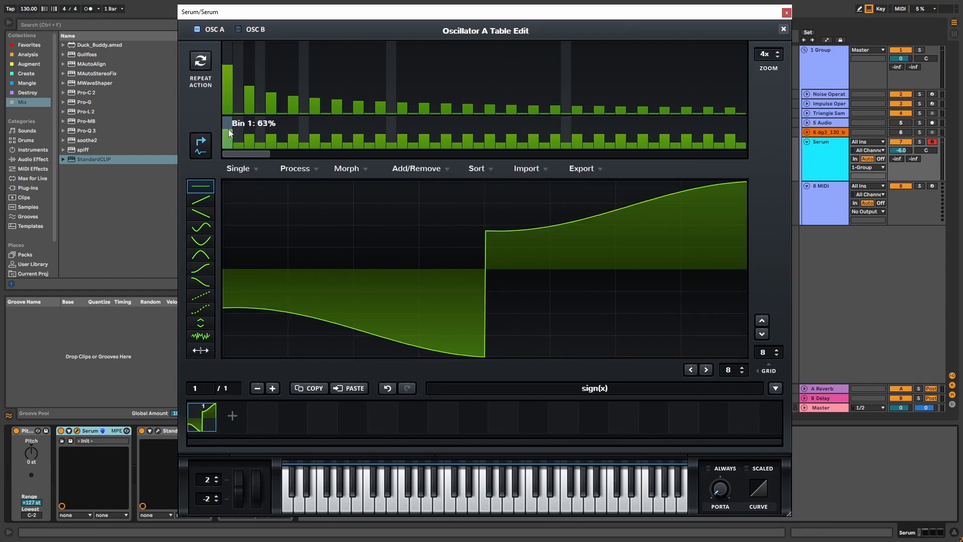
left_click(228, 128)
left_click(229, 128)
left_click(231, 131)
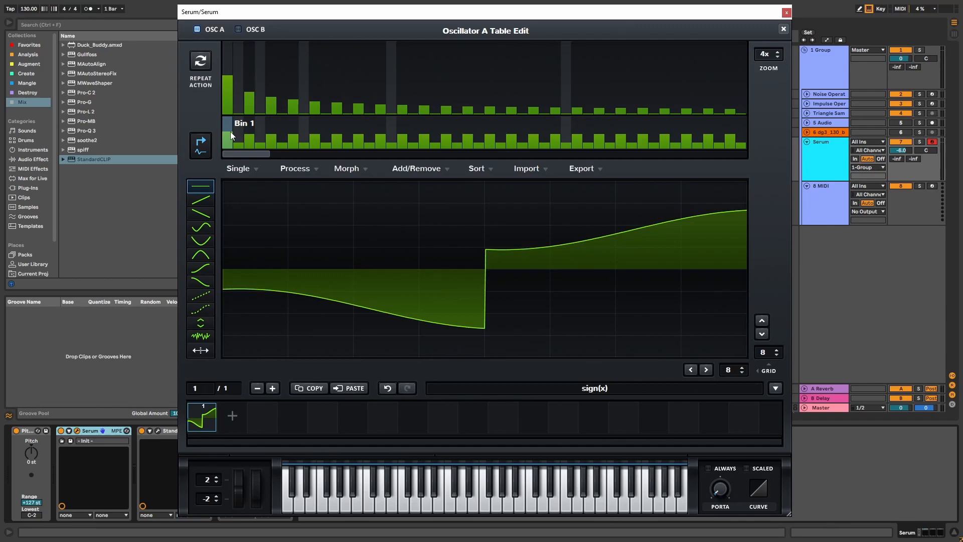
left_click(230, 131)
left_click(230, 139)
left_click(230, 143)
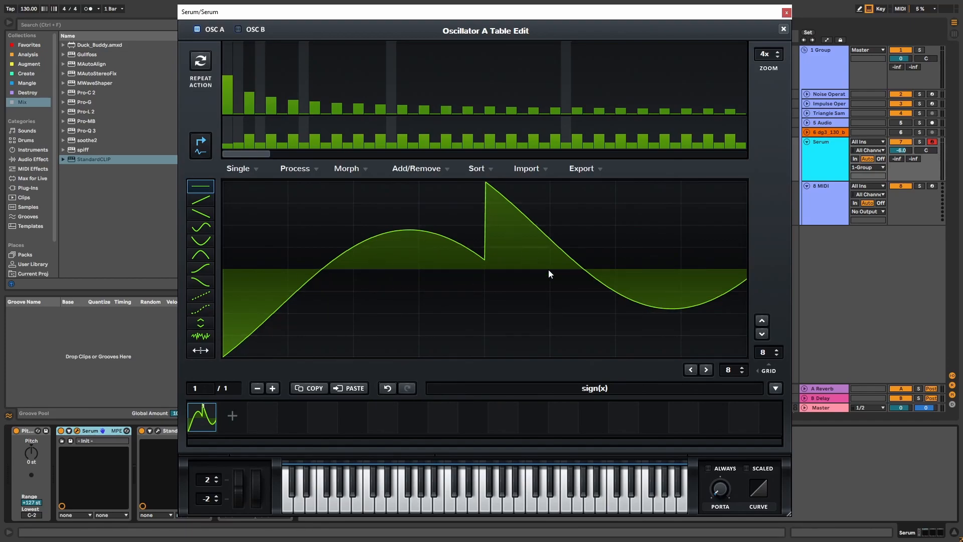
left_click_drag(221, 143, 226, 138)
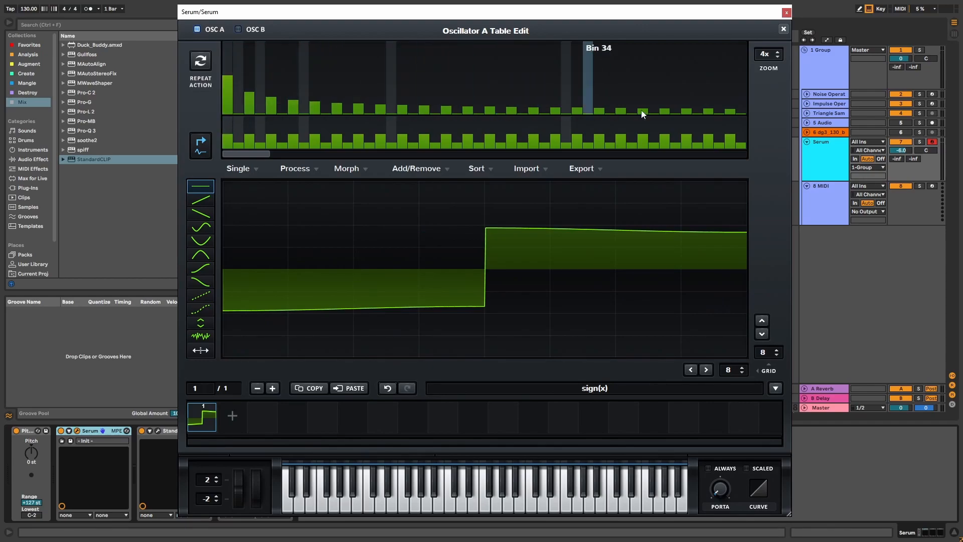
Reload the square single-cycle formula and shift its first harmonic's phase up, ending near the bottom of its range
left_click(776, 388)
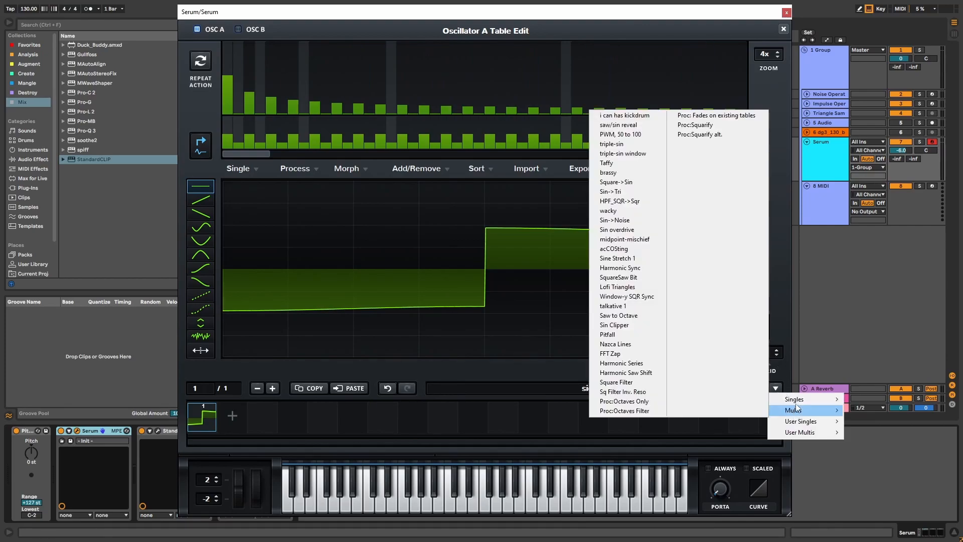
mouse_move(804, 399)
left_click(871, 280)
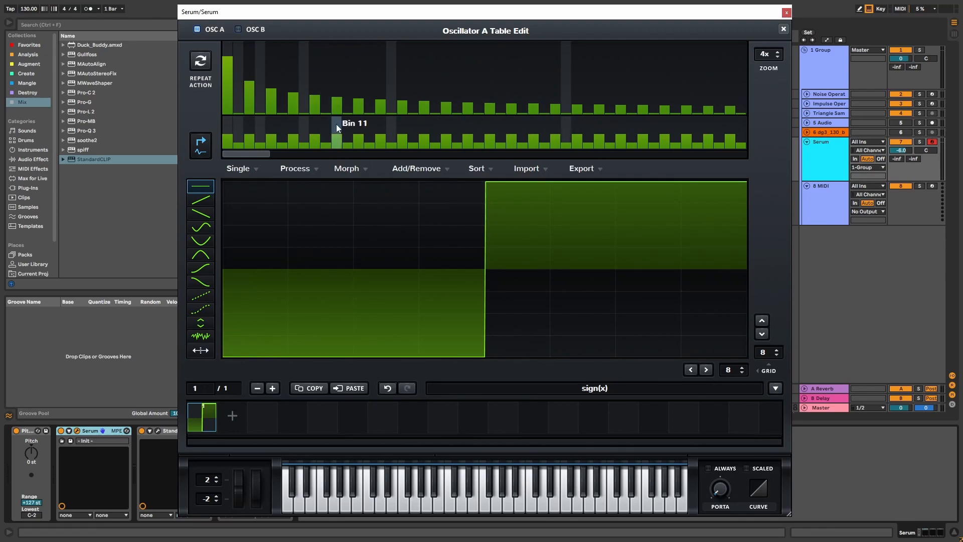
left_click_drag(229, 136, 227, 128)
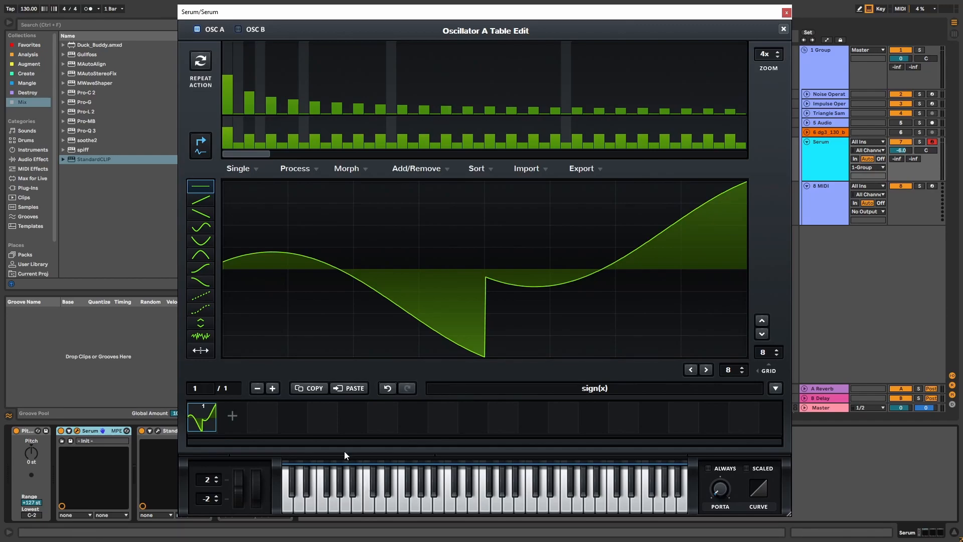
mouse_move(229, 135)
left_mouse_down()
mouse_move(230, 123)
mouse_move(228, 144)
left_mouse_up()
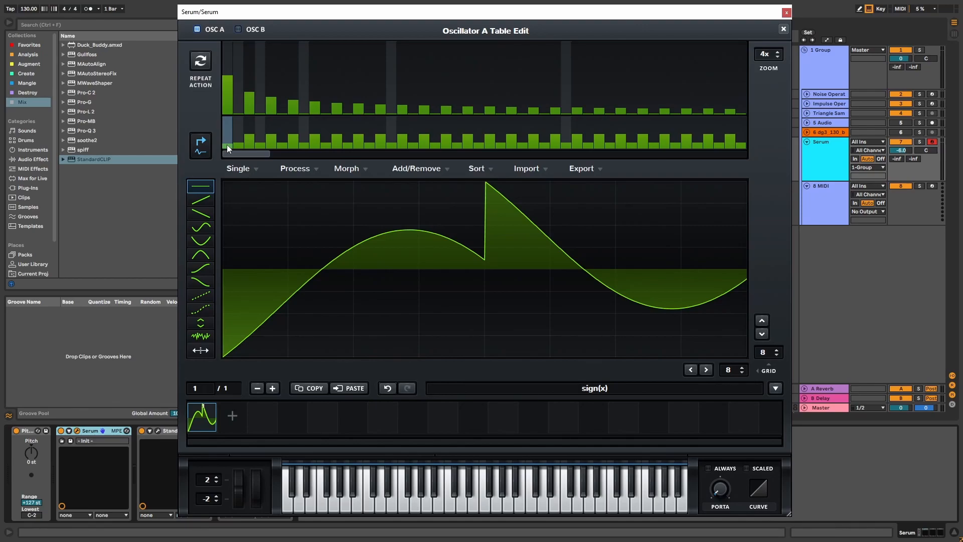
Close Serum's window, open MOscilloscope on the Serum track, play a test note and open StandardCLIP beside it
left_click(786, 12)
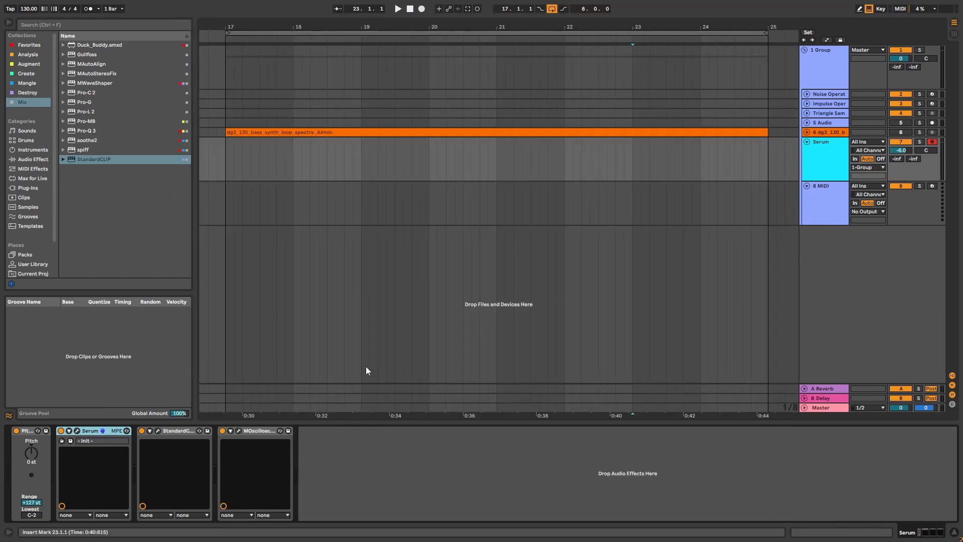
left_click(238, 430)
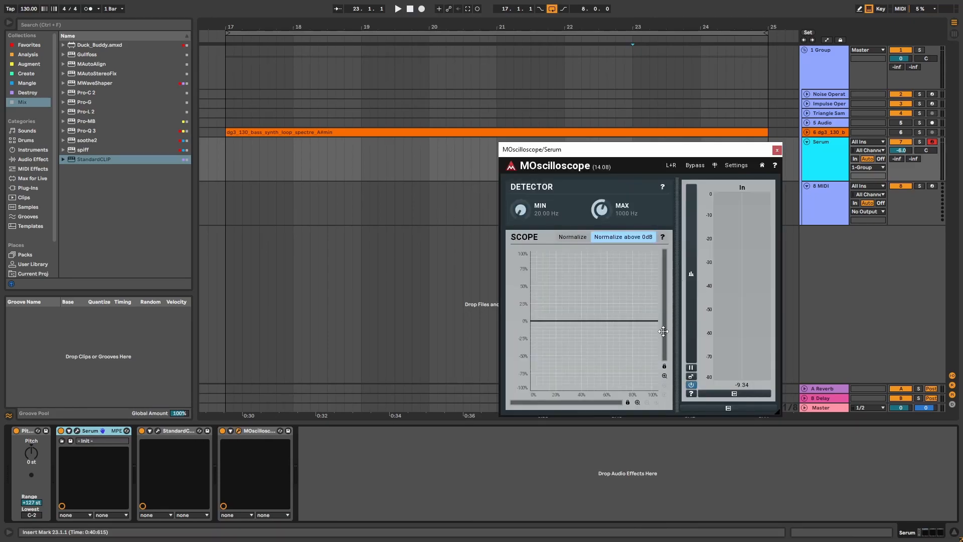
key("a")
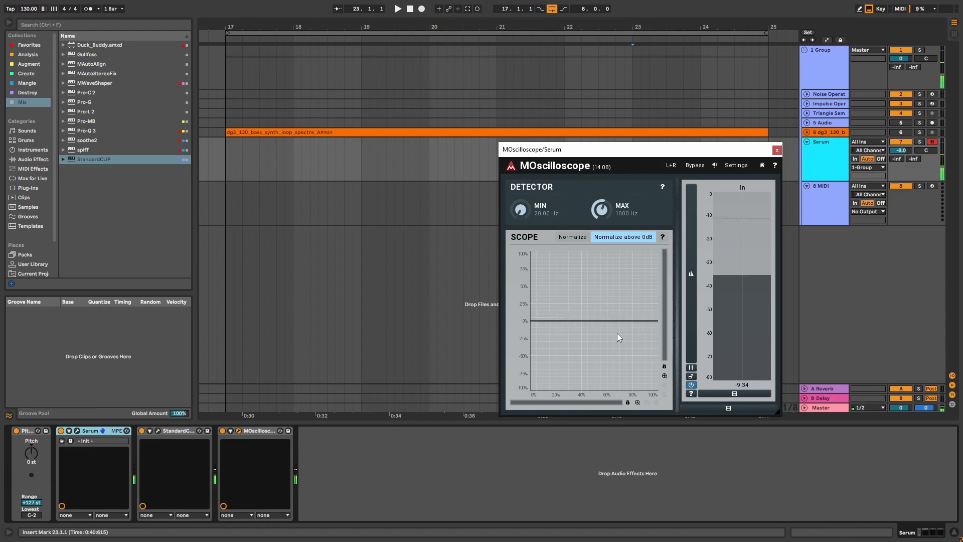
left_click(158, 430)
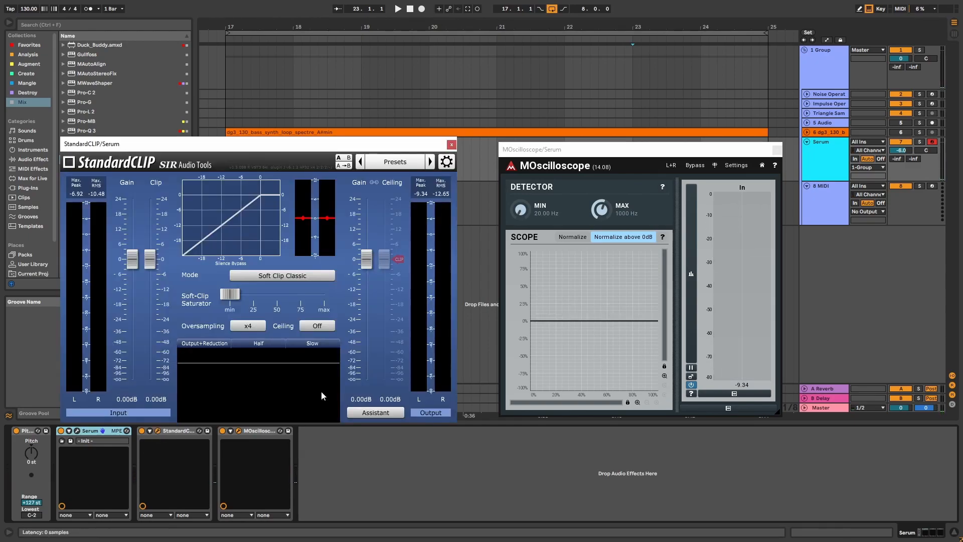
Play a test note and lower StandardCLIP's clip threshold to -19.20 dB
key("a")
left_click_drag(150, 259, 154, 311)
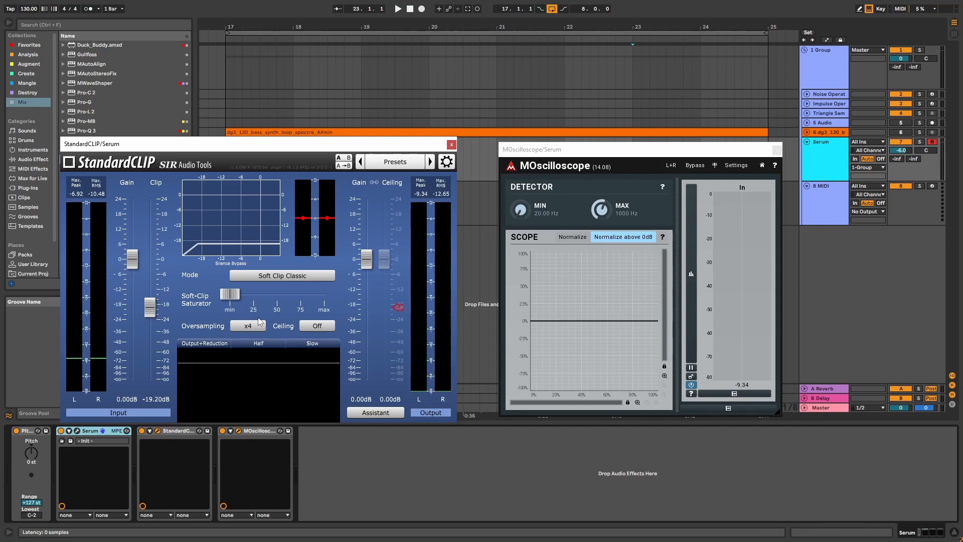
Swap Serum's phase-shifted oscillator A for oscillator B's square wave, leaving only MOscilloscope's window open
left_click(451, 144)
left_click(77, 431)
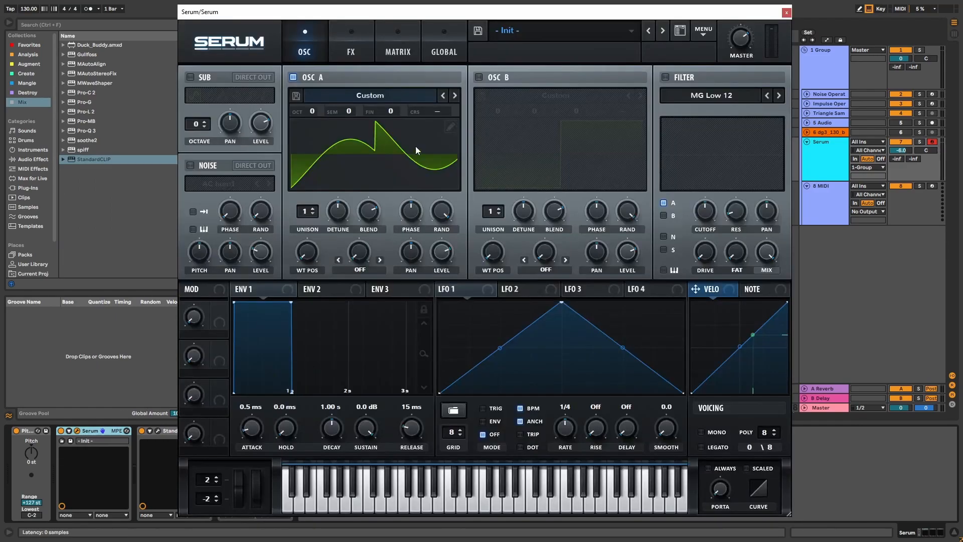
left_click(293, 77)
left_click(480, 77)
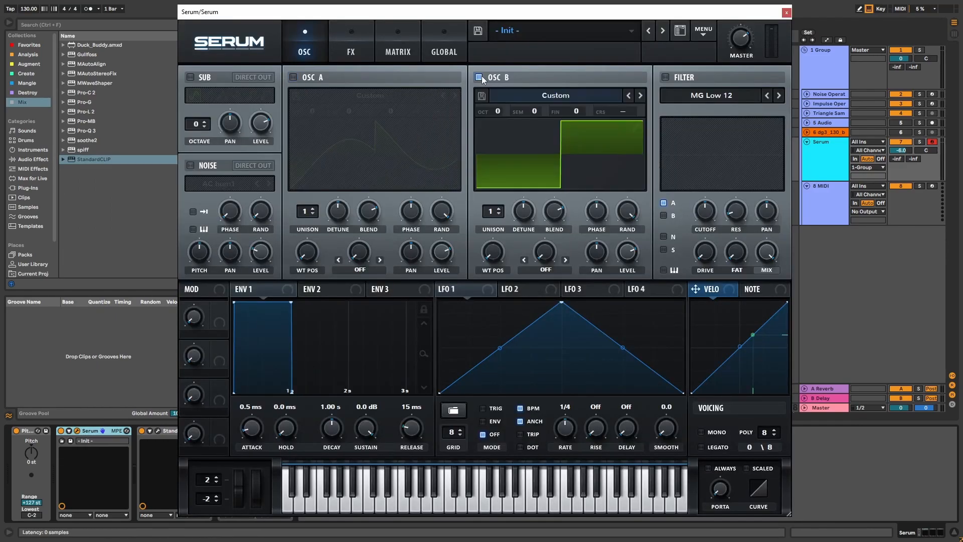
left_click(785, 14)
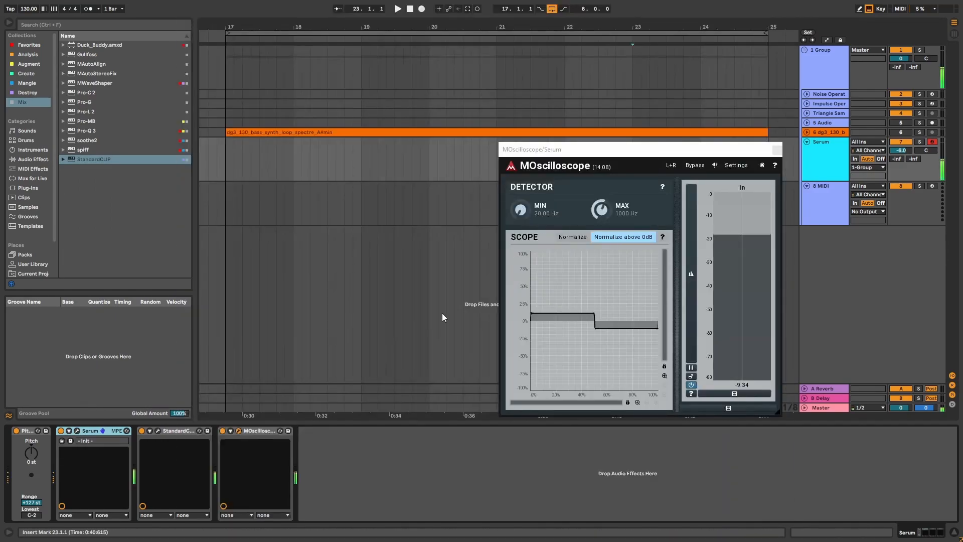
Reopen StandardCLIP and set its clip threshold to -7.60 dB
left_click(158, 431)
left_click_drag(159, 309, 163, 278)
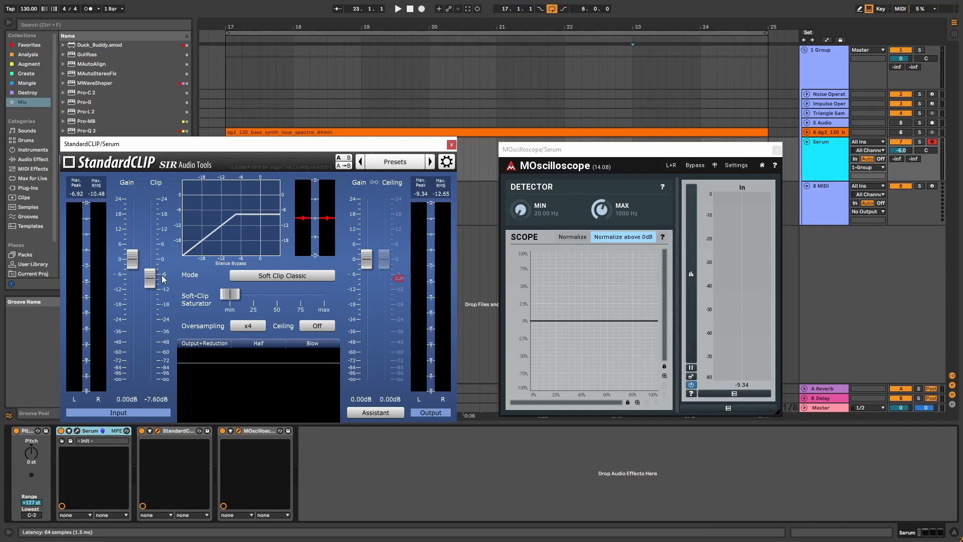
left_click_drag(366, 259, 366, 259)
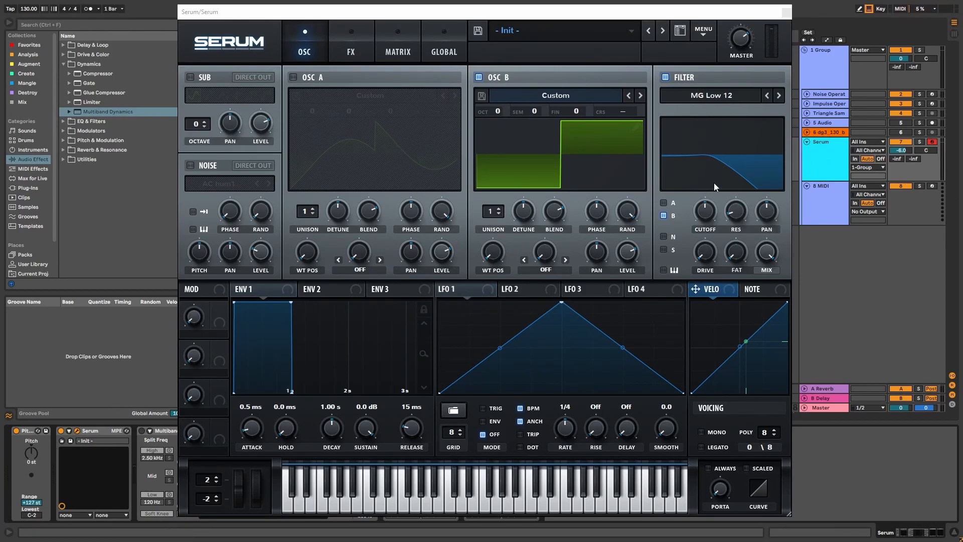
Switch Serum's filter graph to its phase response and step through the filter types as far as Band 12
left_click(711, 165)
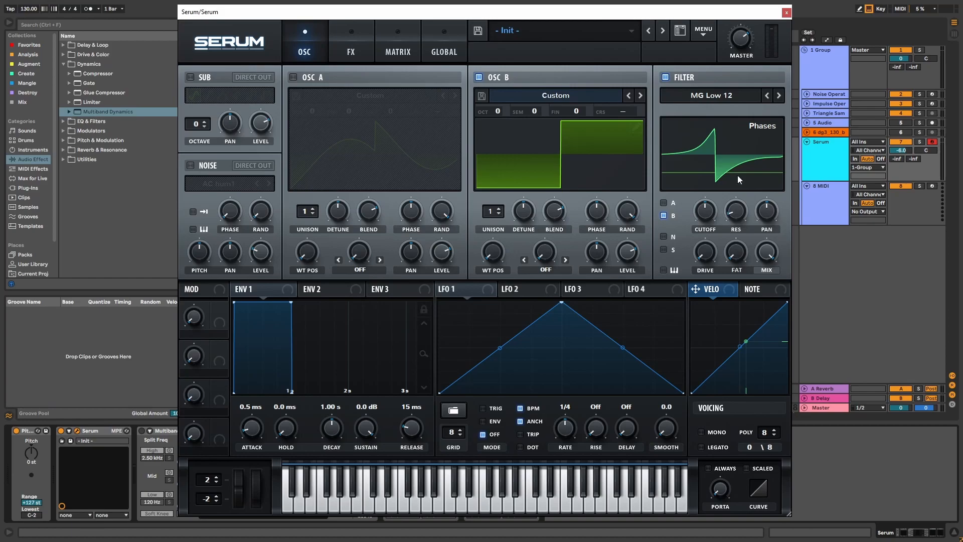
left_click(779, 95)
left_click(779, 95)
left_click(779, 95)
left_click(779, 96)
left_click(778, 96)
left_click(779, 95)
left_click(779, 95)
left_click(779, 95)
left_click(779, 95)
left_click(778, 95)
left_click(778, 95)
left_click(768, 95)
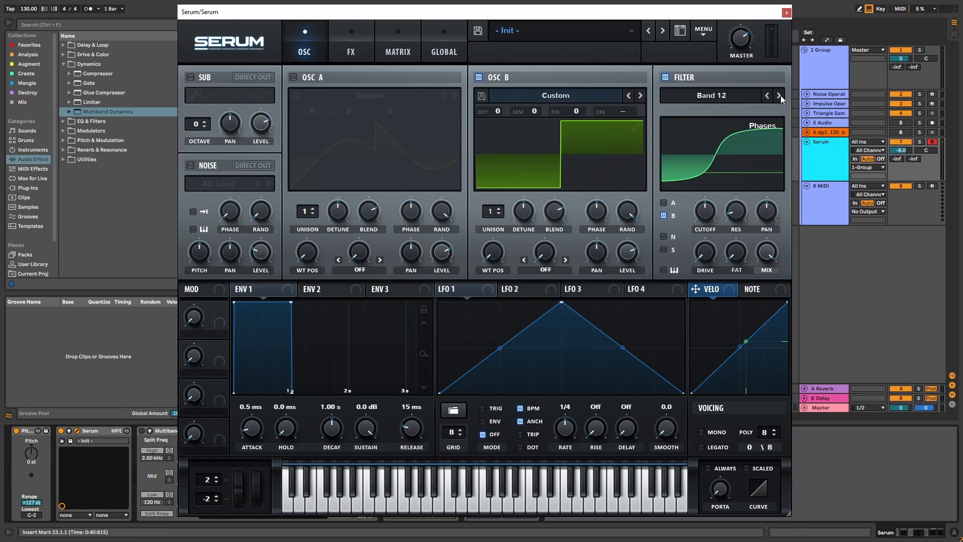
Advance Serum's filter type to Notch 24, switch the filter off and close Serum's window
left_click(780, 96)
left_click(779, 96)
left_click(779, 95)
left_click(779, 95)
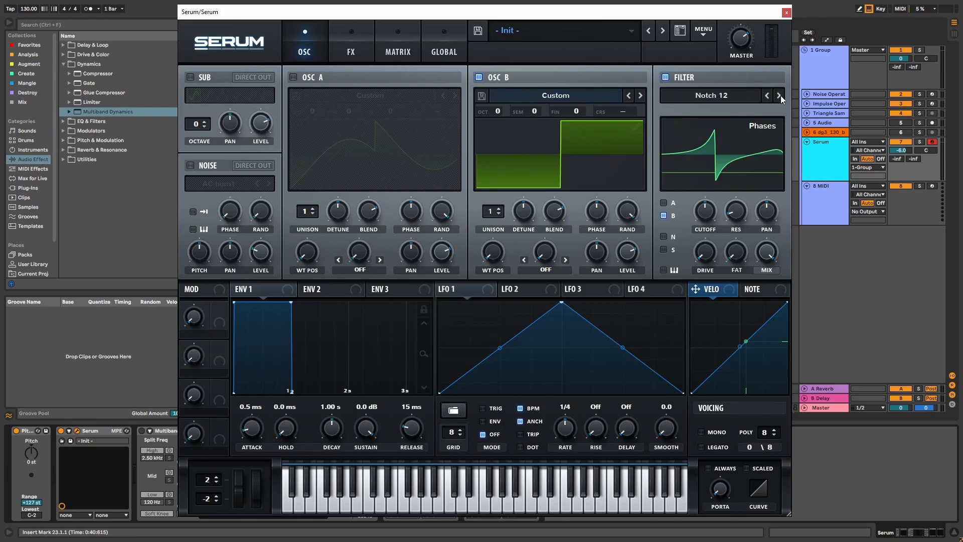
left_click(779, 95)
left_click(665, 77)
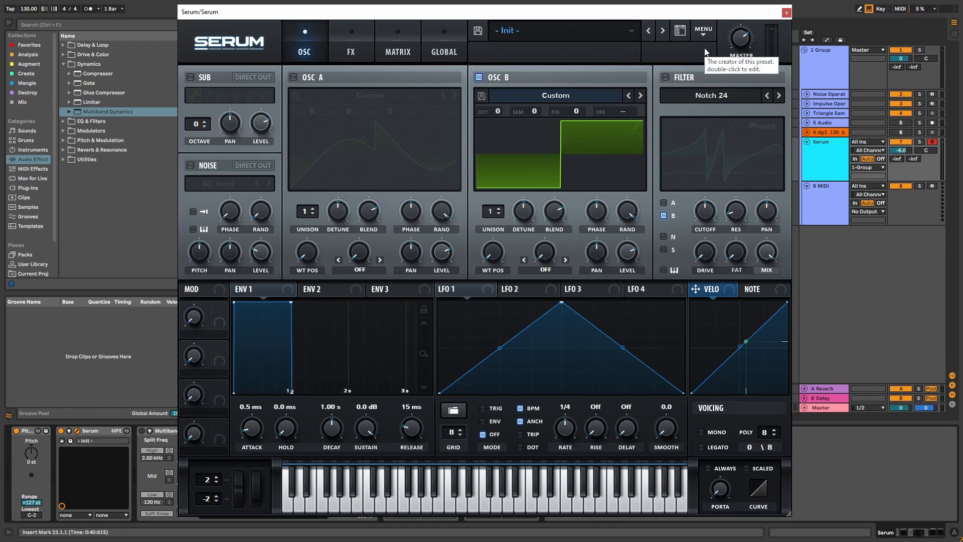
left_click(786, 12)
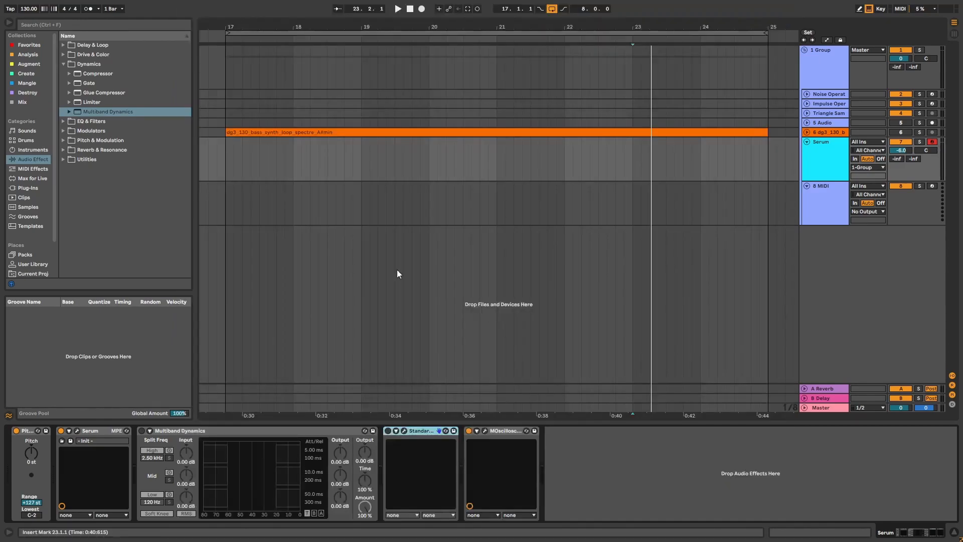
Enable Multiband Dynamics, open MOscilloscope and compare the signal with the effect bypassed and active
left_click(261, 429)
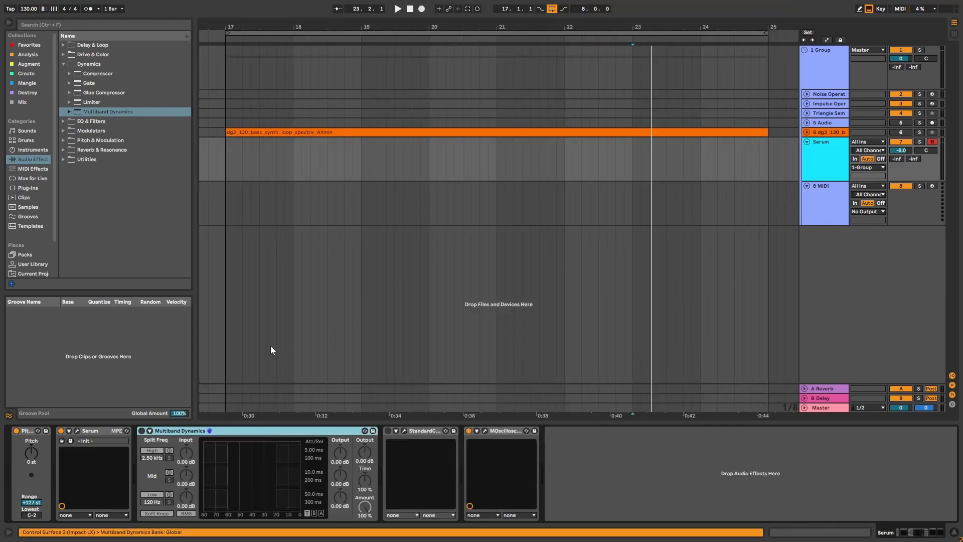
left_click(142, 430)
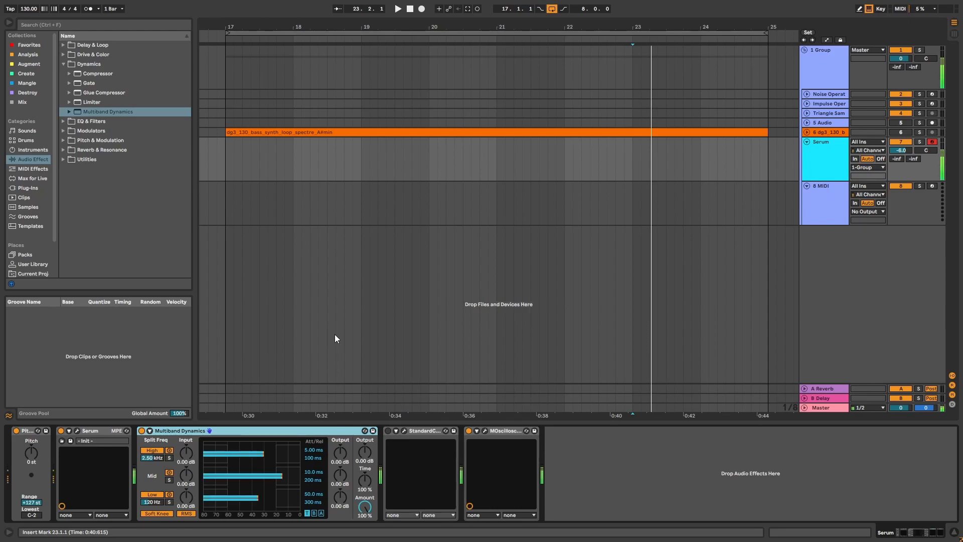
left_click(485, 430)
left_click(142, 431)
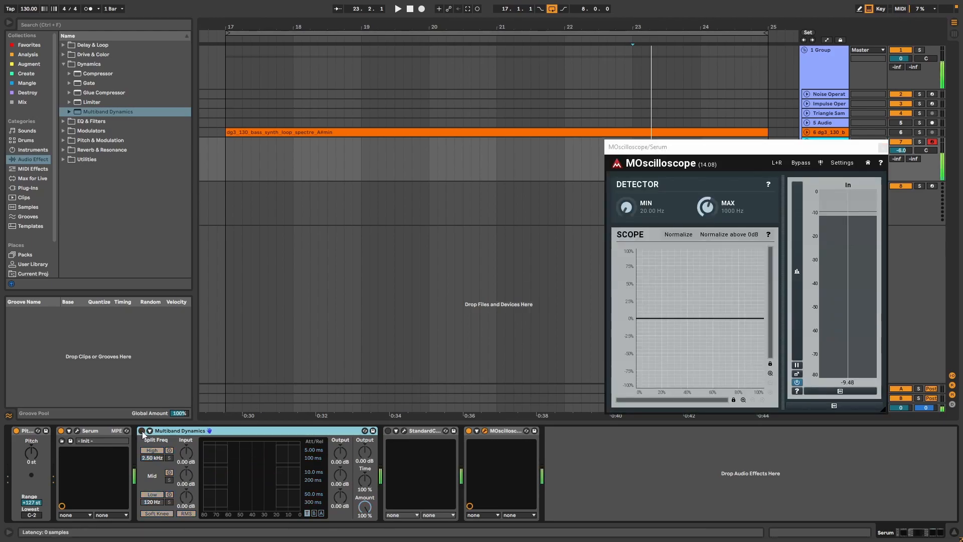
left_click(142, 431)
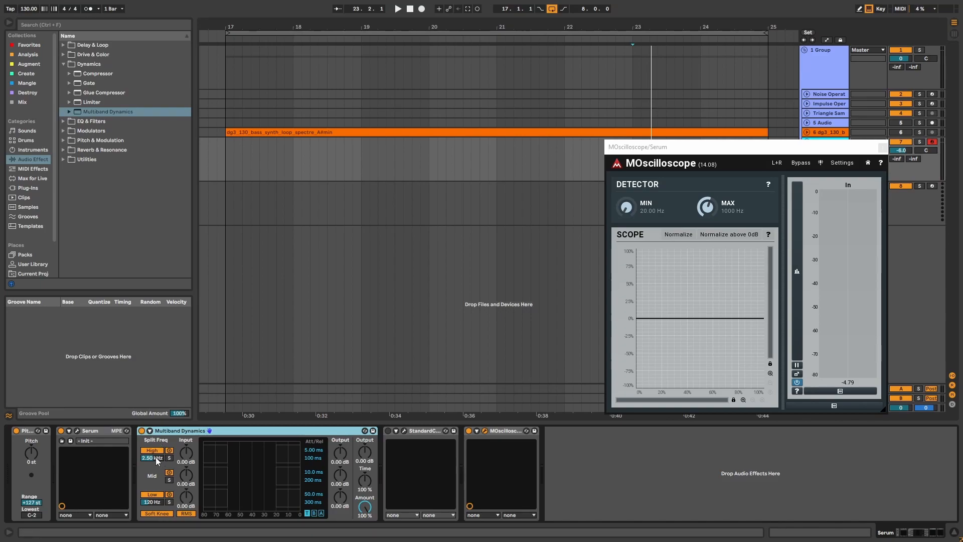
Try Multiband Dynamics crossovers of 300 Hz and 122 Hz, and reset them to 2.50 kHz and 120 Hz
left_click_drag(155, 457, 152, 501)
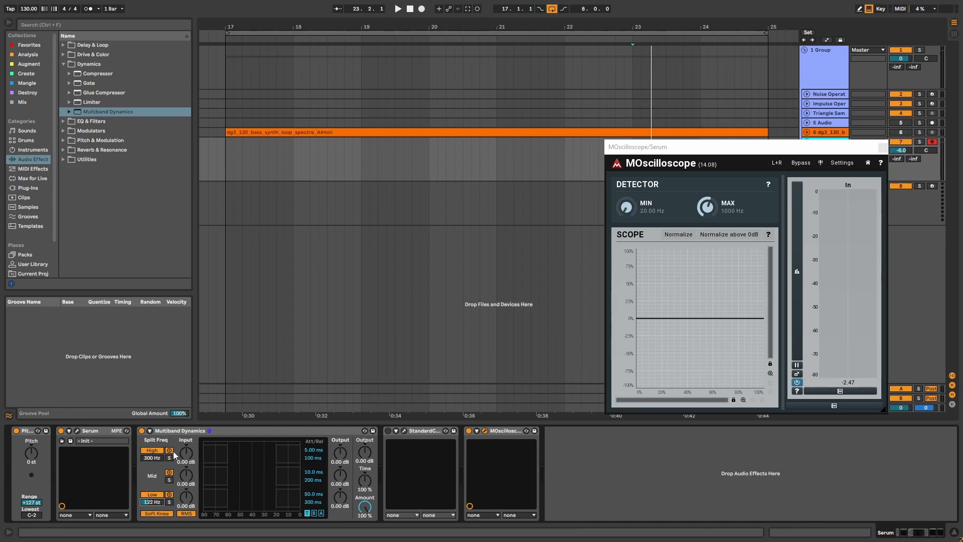
double_click(153, 457)
left_click(152, 501)
key("Delete")
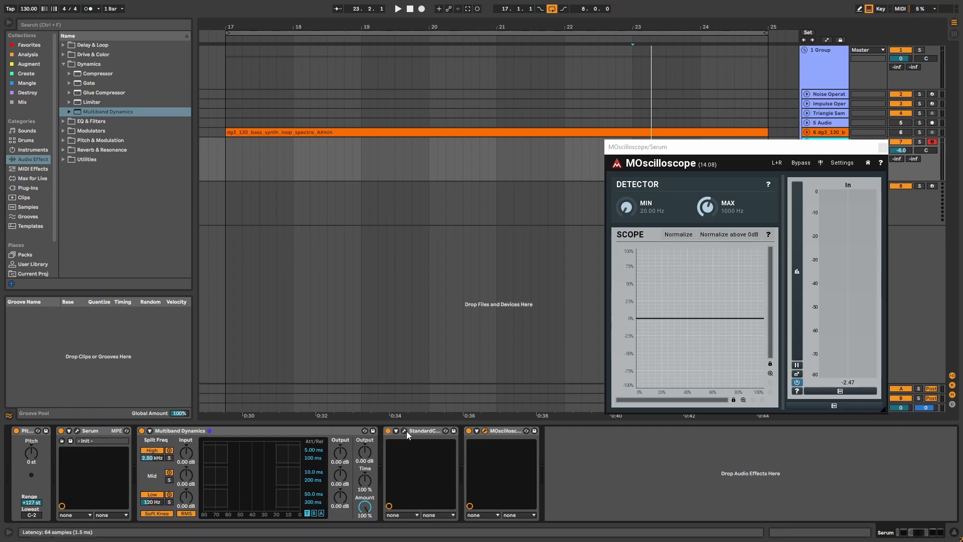
Set StandardCLIP's clip threshold to -13.40 dB and compare the waveform with Multiband Dynamics off and on
left_click(404, 430)
left_click_drag(171, 209, 170, 243)
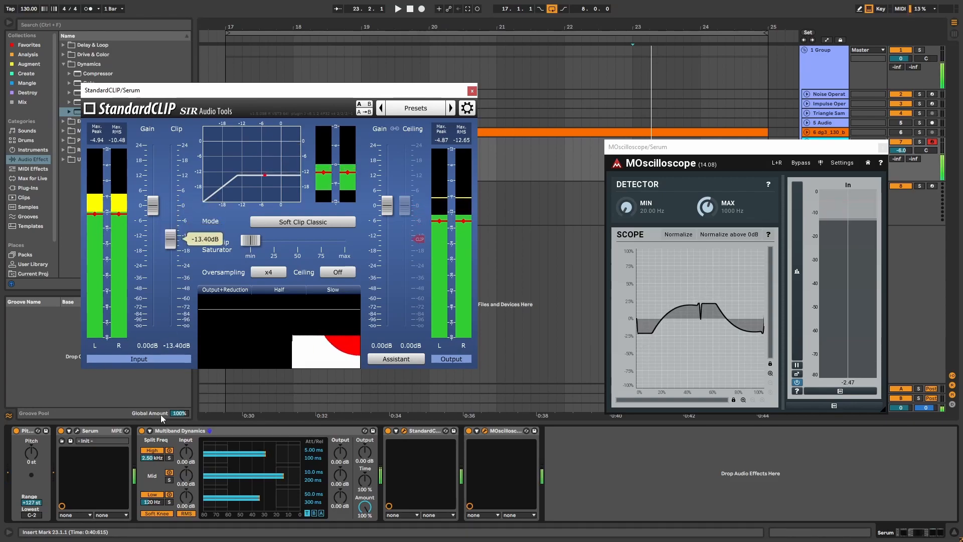
left_click(141, 432)
left_click(140, 431)
left_click(141, 431)
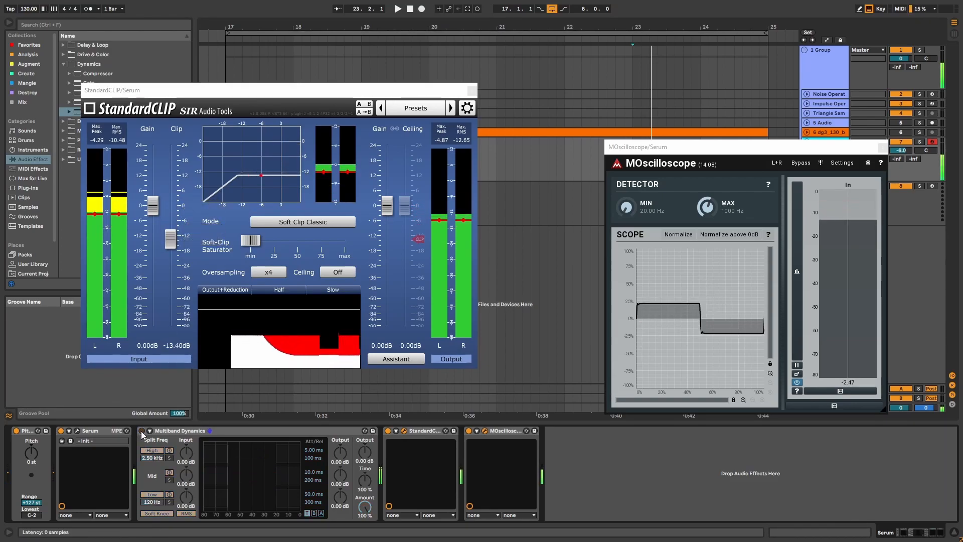
left_click(141, 431)
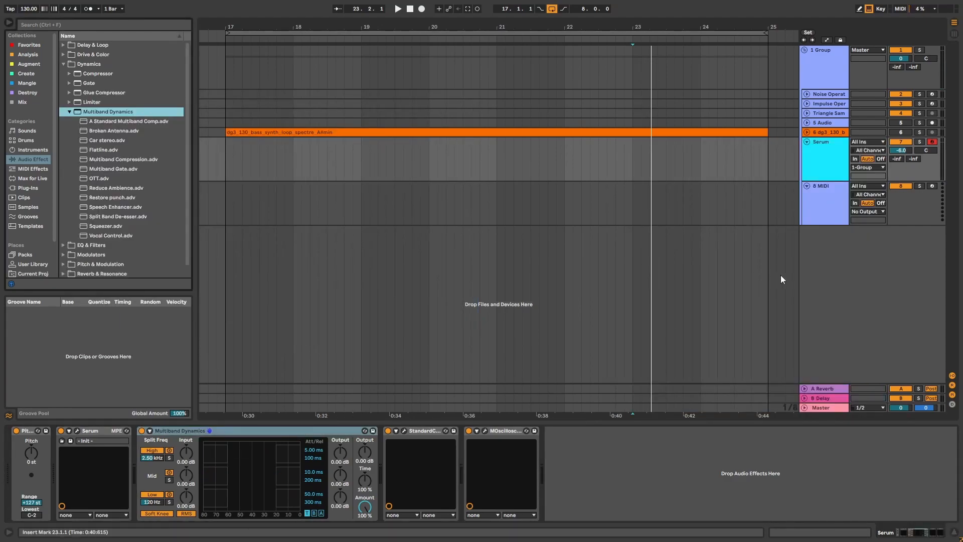
Load the OTT preset into Multiband Dynamics and open MOscilloscope with StandardCLIP switched off
left_click(364, 431)
double_click(100, 187)
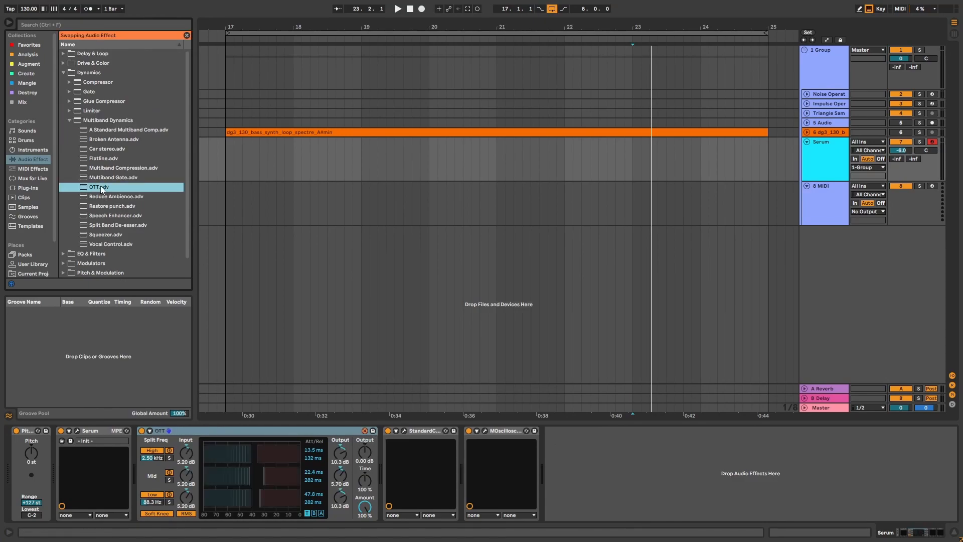
left_click(388, 430)
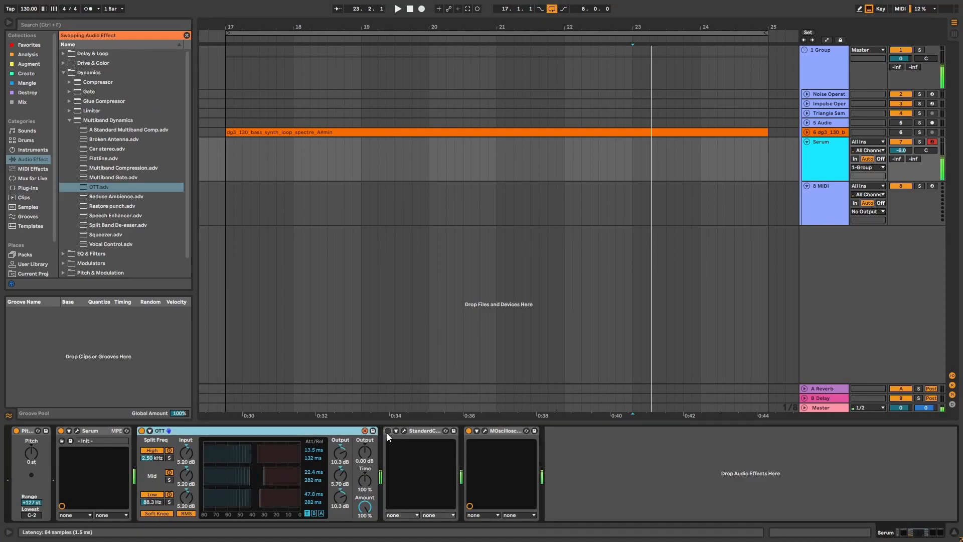
left_click(484, 430)
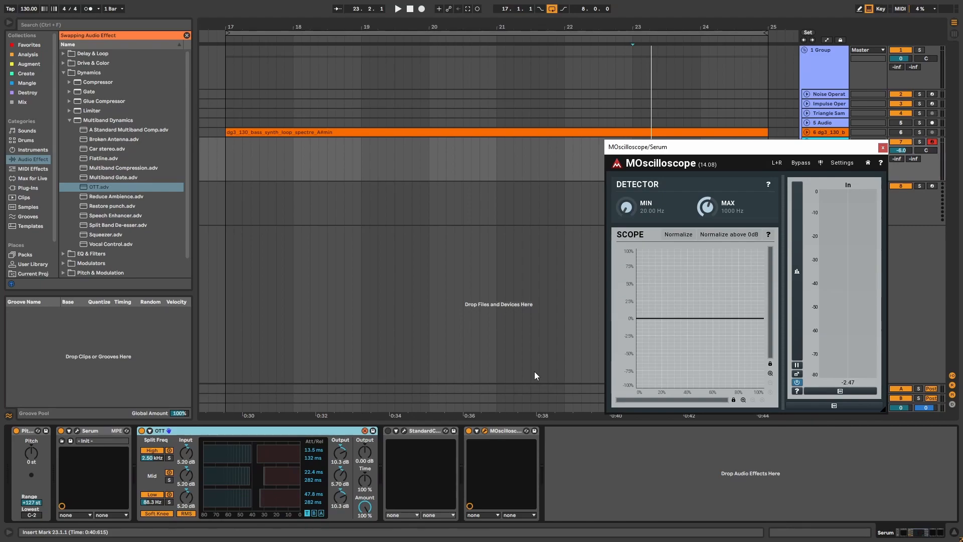
Re-enable StandardCLIP, set its clip threshold to -9.40 dB and close its window
left_click(388, 430)
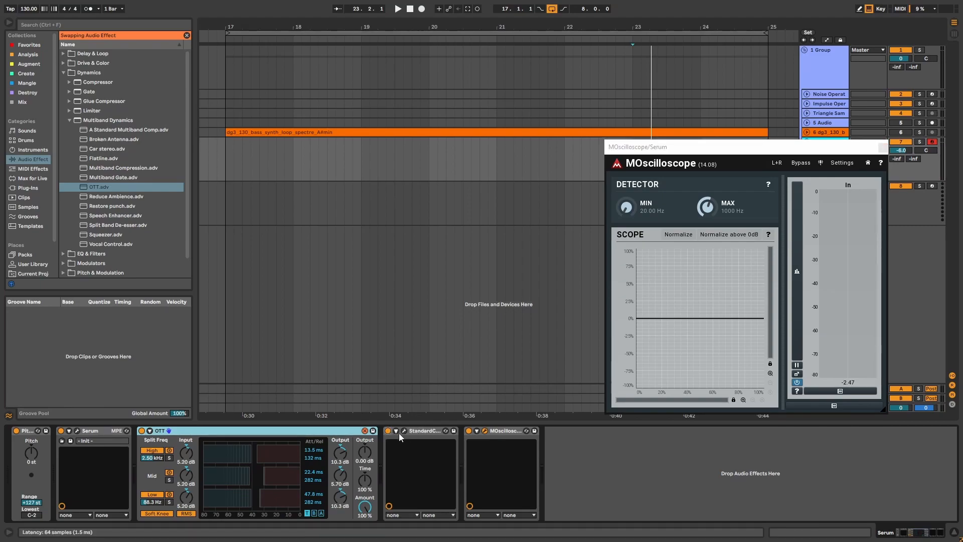
left_click(405, 430)
left_click_drag(171, 206, 173, 234)
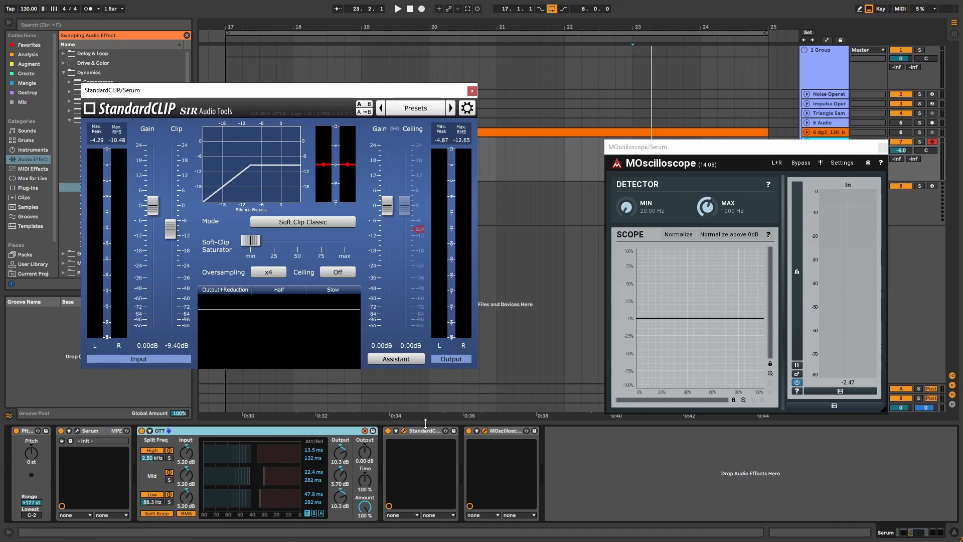
left_click(472, 91)
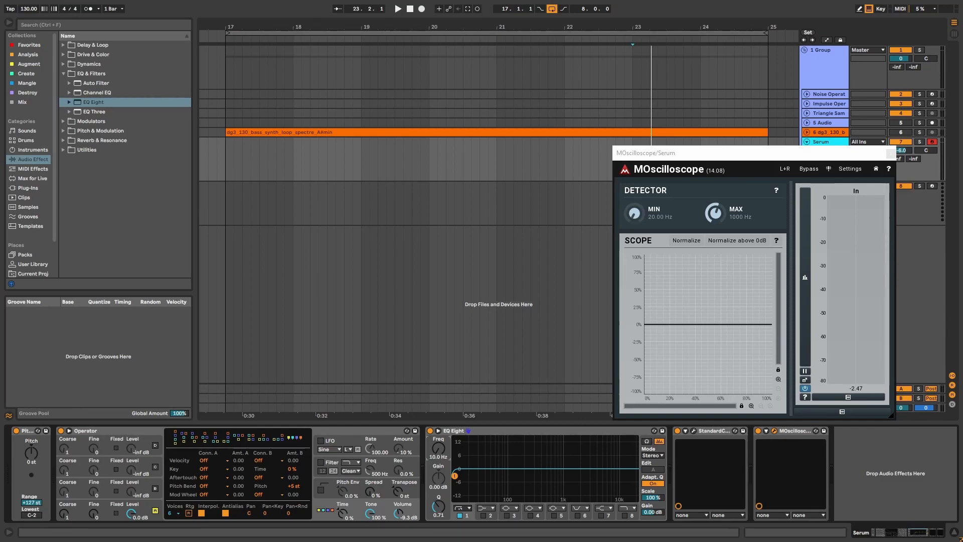
Change EQ Eight's band 1 to the second filter shape in its list and adjust the band's frequency
left_click(464, 509)
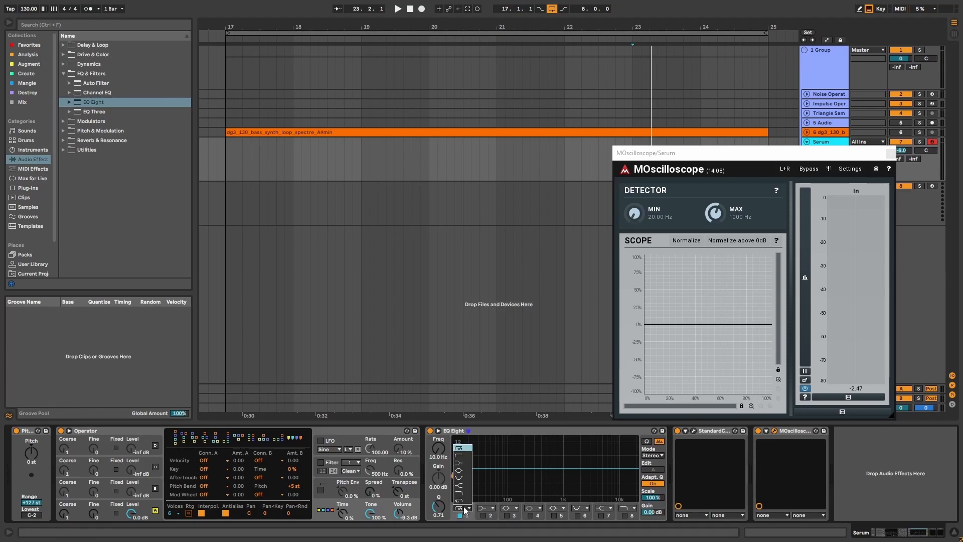
left_click(462, 453)
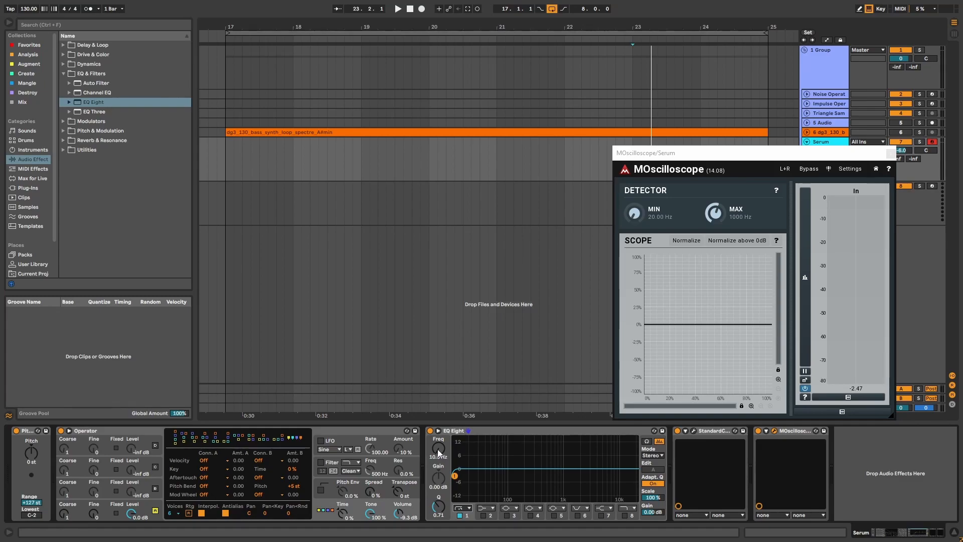
mouse_move(440, 453)
left_mouse_down()
mouse_move(439, 425)
mouse_move(439, 456)
left_mouse_up()
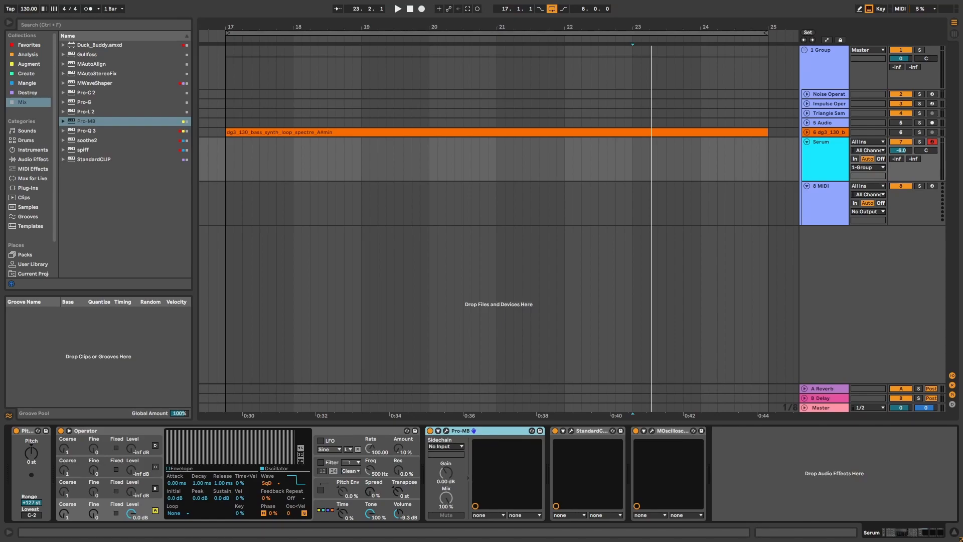
Open Pro-MB, bypass its low band and open MOscilloscope beside it
left_click(446, 435)
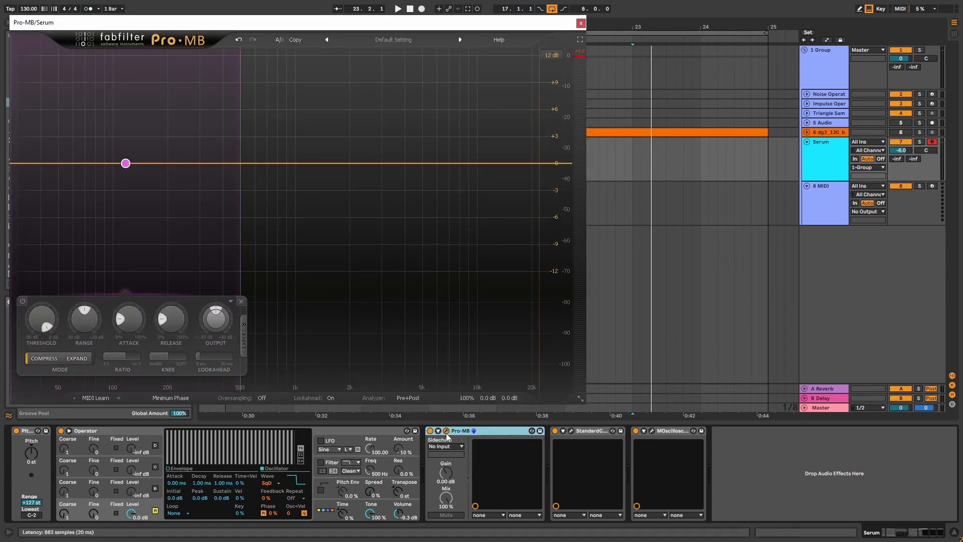
left_click(23, 302)
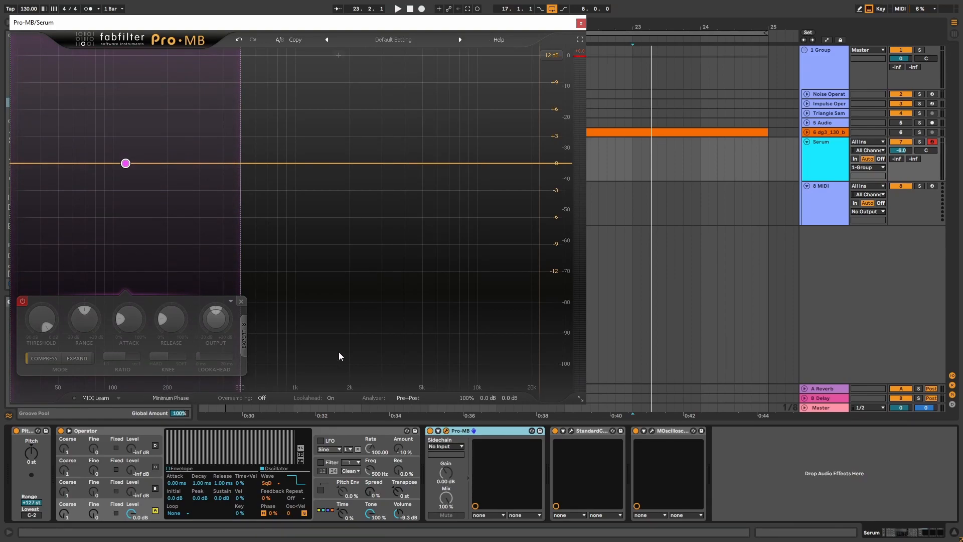
left_click(651, 430)
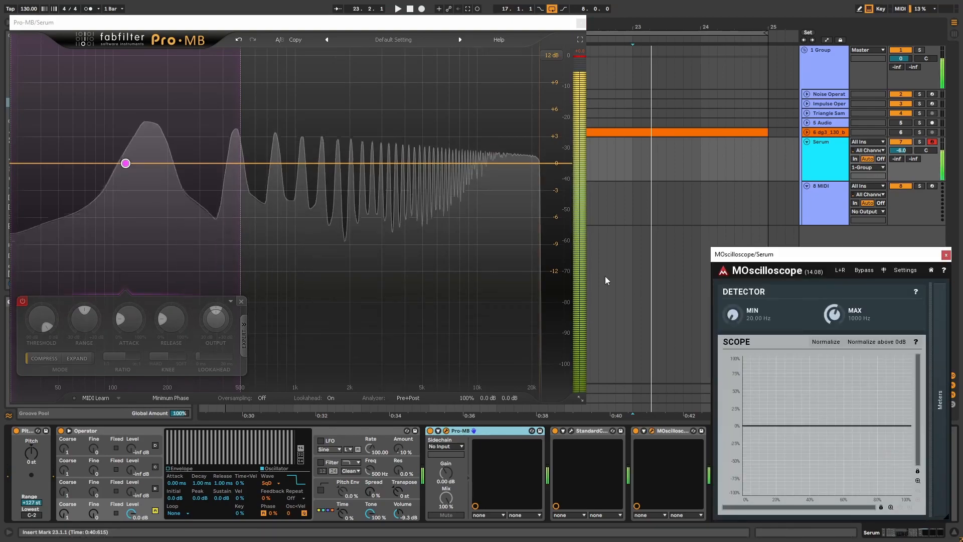
Toggle Pro-MB off and back on to compare the waveform, and set its processing mode to Linear Phase
left_click(430, 431)
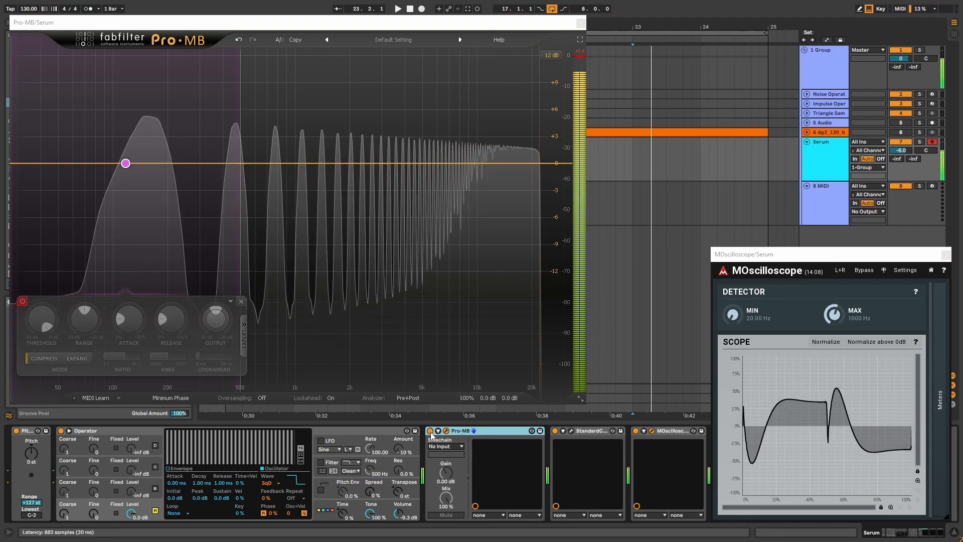
left_click(431, 431)
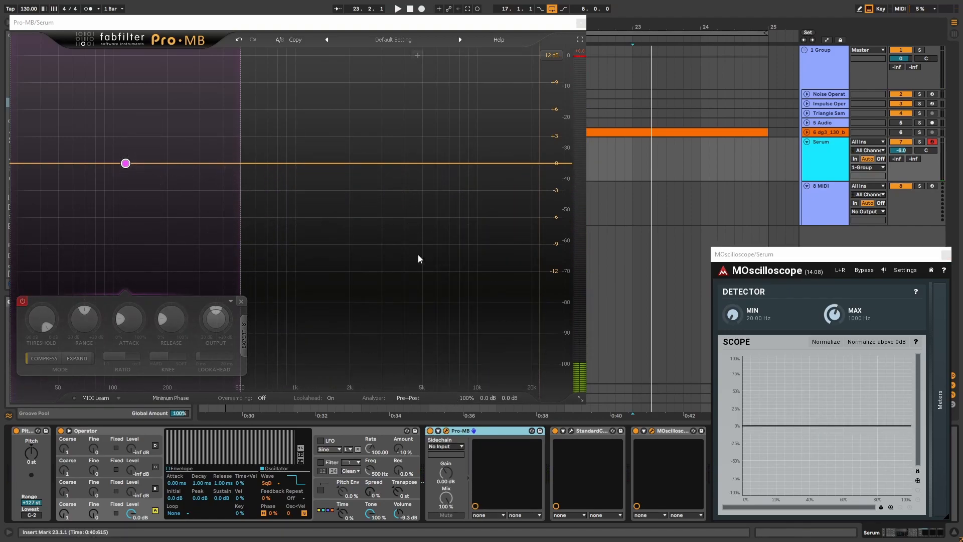
left_click(170, 397)
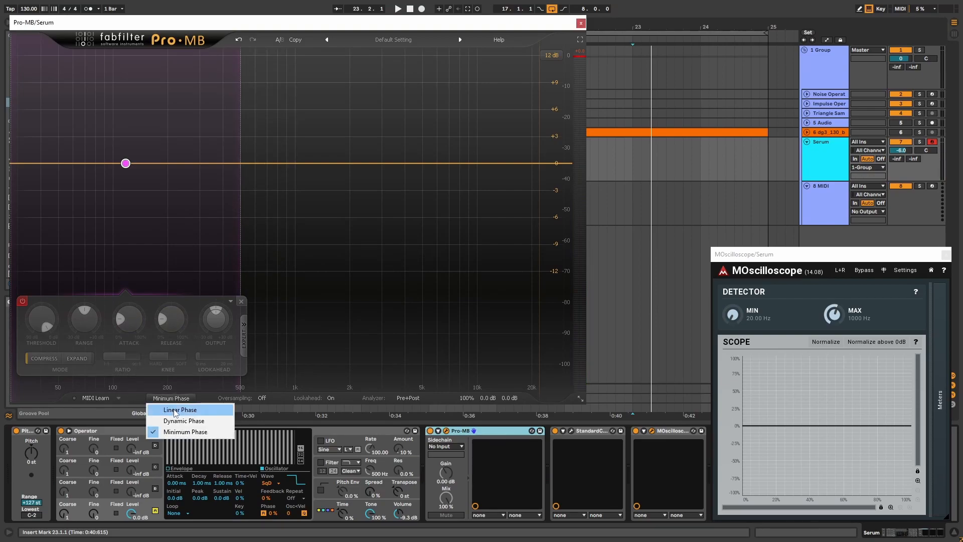
left_click(175, 410)
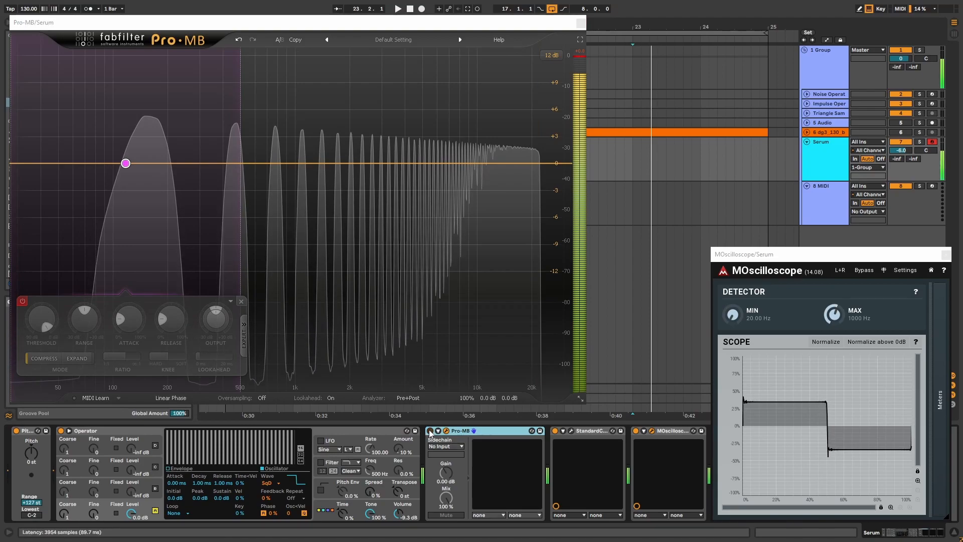
Re-enable Pro-MB's low band and lower its output level to about -8.5 dB
left_click(23, 300)
left_click(24, 301)
left_click(23, 301)
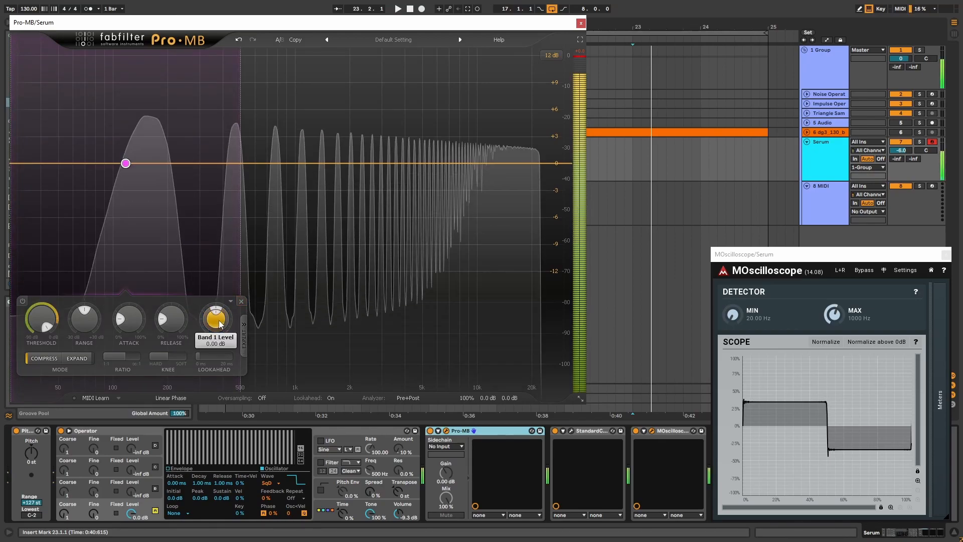
left_click_drag(217, 324, 220, 377)
Open StandardCLIP and lower its clip threshold to -21.00 dB
left_click(571, 430)
left_click_drag(636, 118, 639, 177)
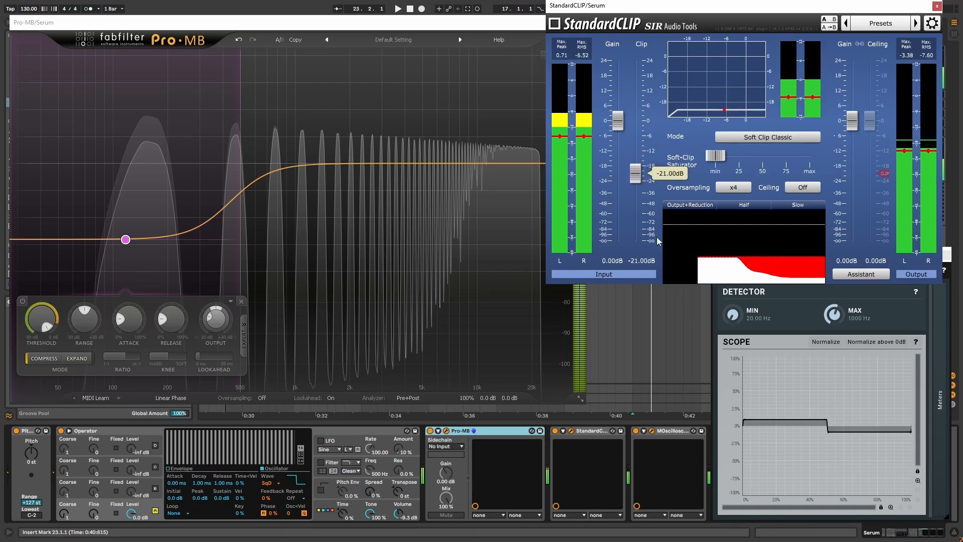
mouse_move(653, 197)
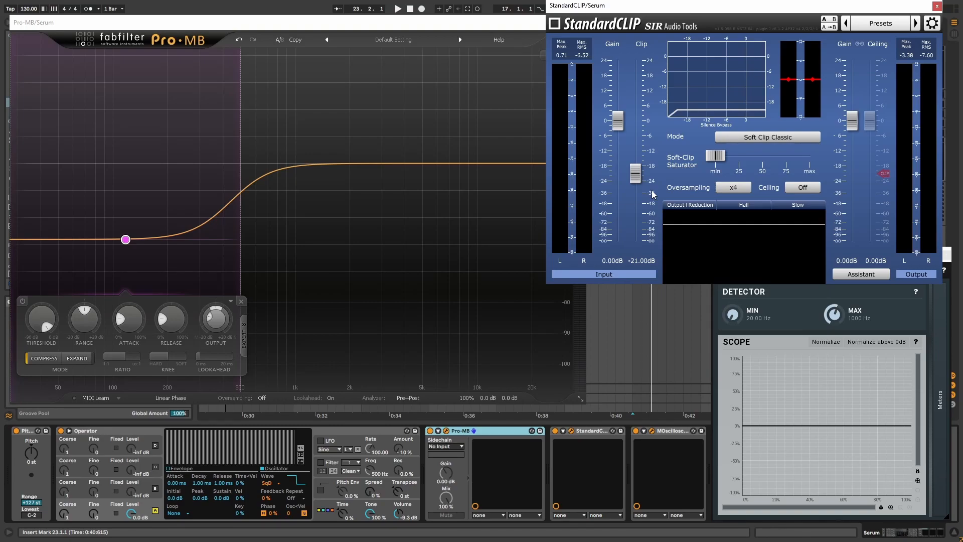
mouse_move(851, 120)
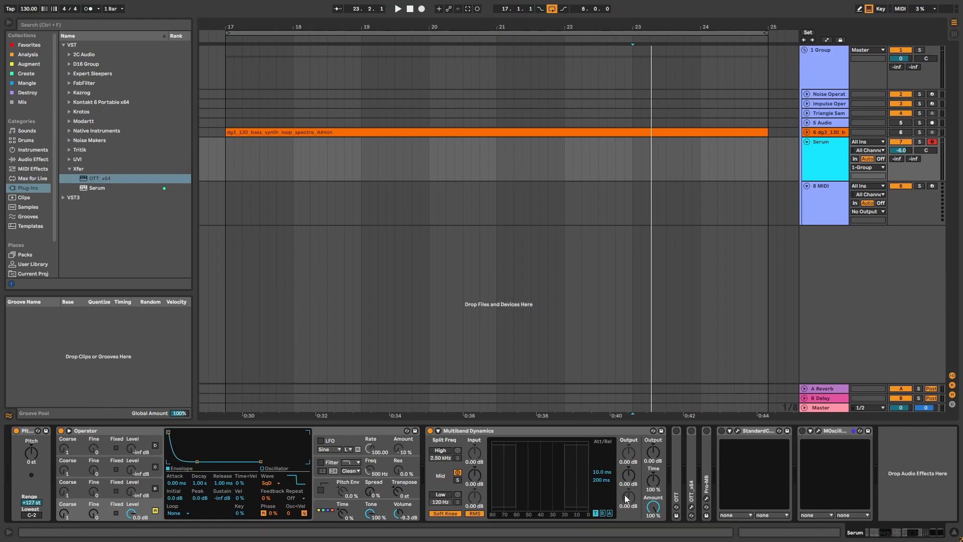
Try various above thresholds and ratios on Multiband Dynamics' mid band, and reset them to -20.0 dB and 1:1.00
left_click(610, 515)
mouse_move(602, 471)
left_mouse_down()
mouse_move(602, 507)
mouse_move(606, 493)
left_mouse_up()
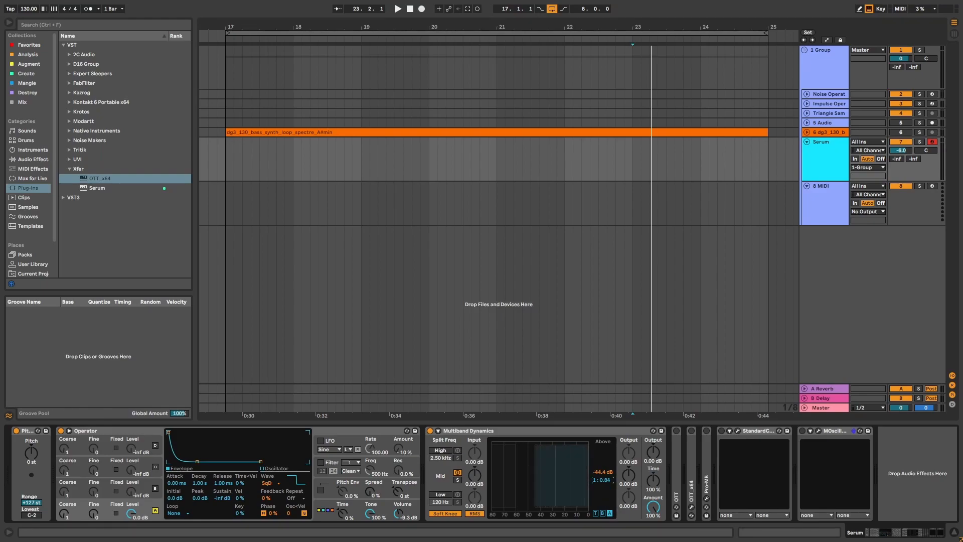
left_click_drag(533, 475, 557, 467)
left_click_drag(572, 466, 572, 448)
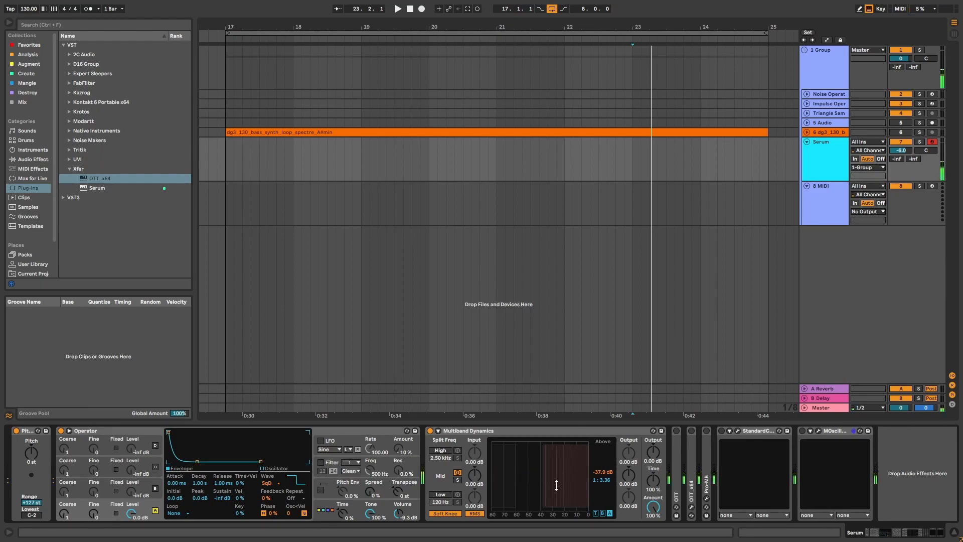
left_click_drag(543, 481, 562, 470)
double_click(602, 471)
double_click(605, 481)
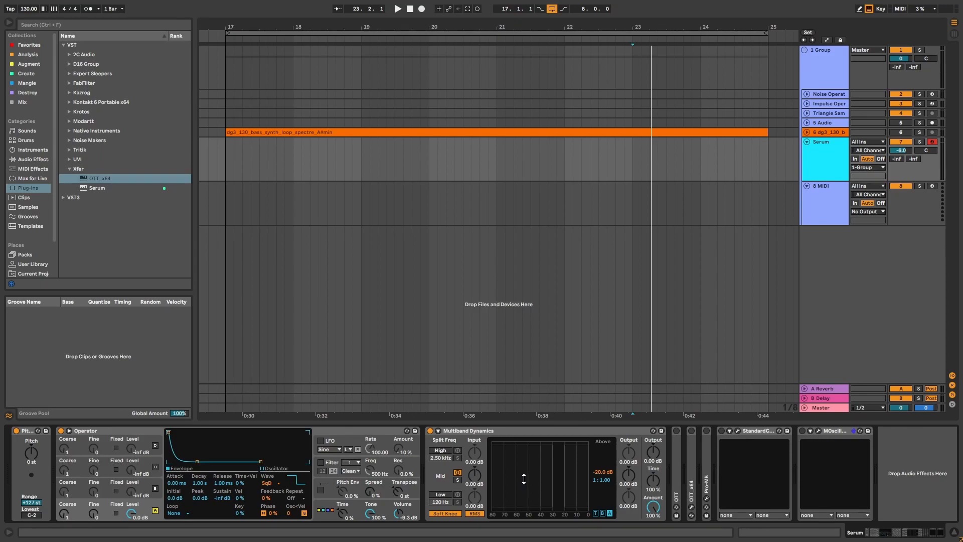
Unfold the OTT devices in the Serum track's chain and delete both OTT and OTT_x64
double_click(675, 452)
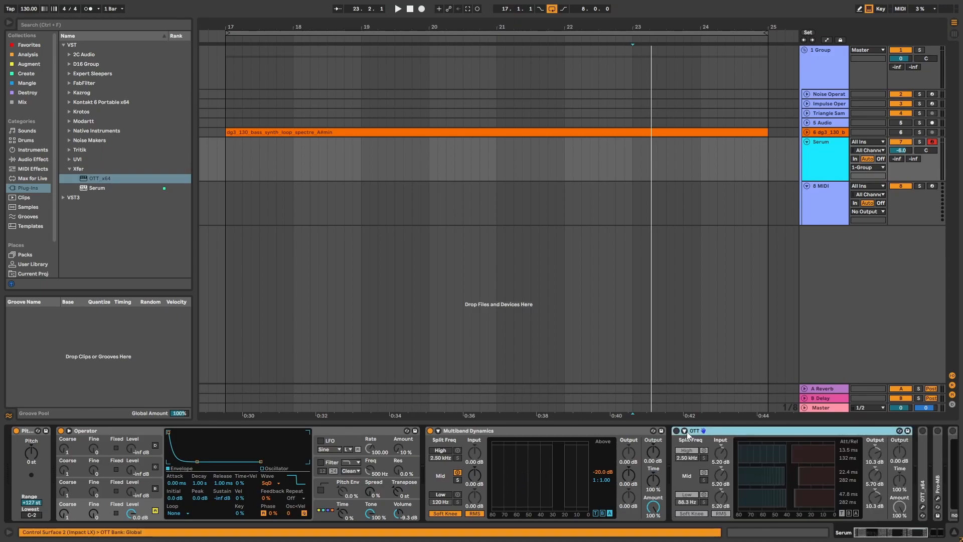
double_click(701, 430)
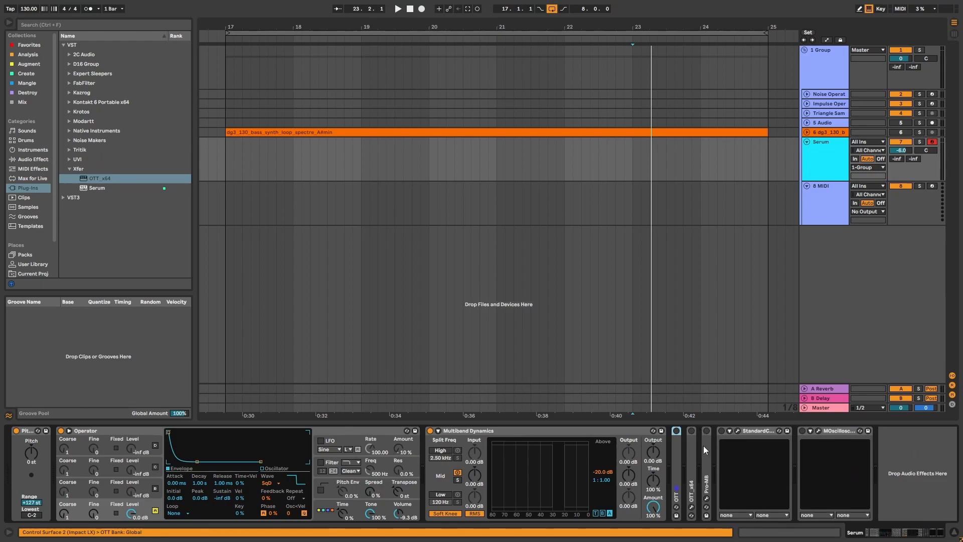
double_click(675, 452)
double_click(754, 429)
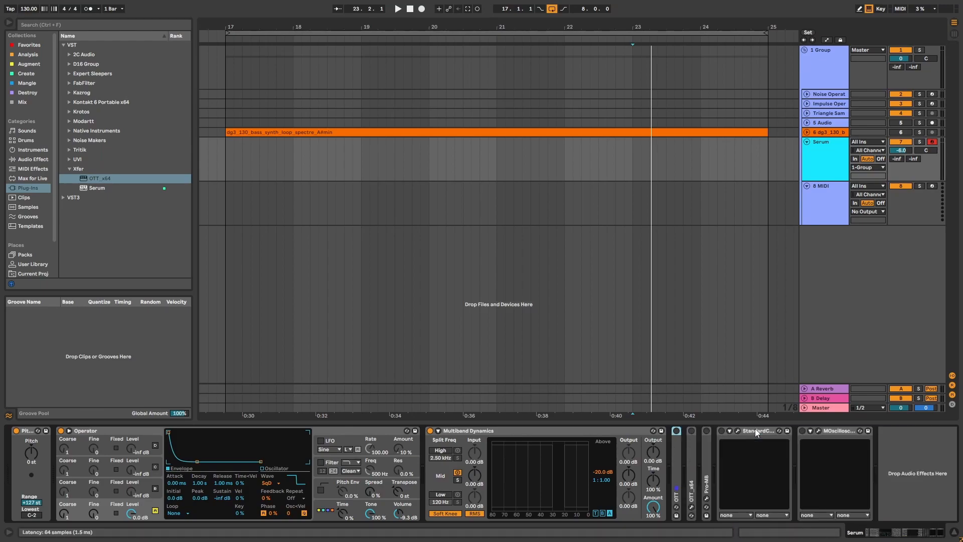
double_click(696, 468)
left_click(708, 431)
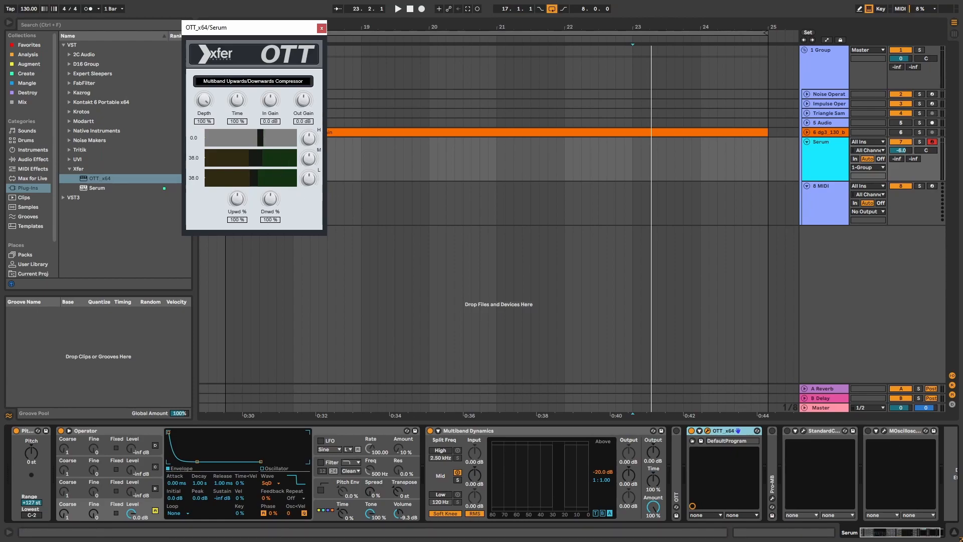
key("Delete")
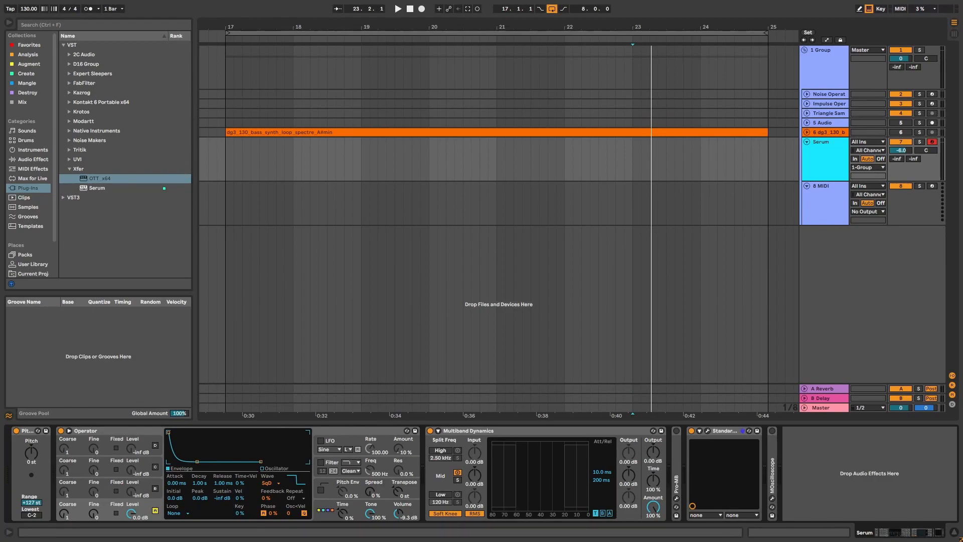
Try reshaping the mid band's above threshold and ratio in the Multiband Dynamics display
left_click(647, 371)
left_click_drag(505, 467, 505, 488)
left_click_drag(549, 466, 560, 466)
left_click_drag(565, 479, 543, 478)
left_click_drag(572, 480, 572, 497)
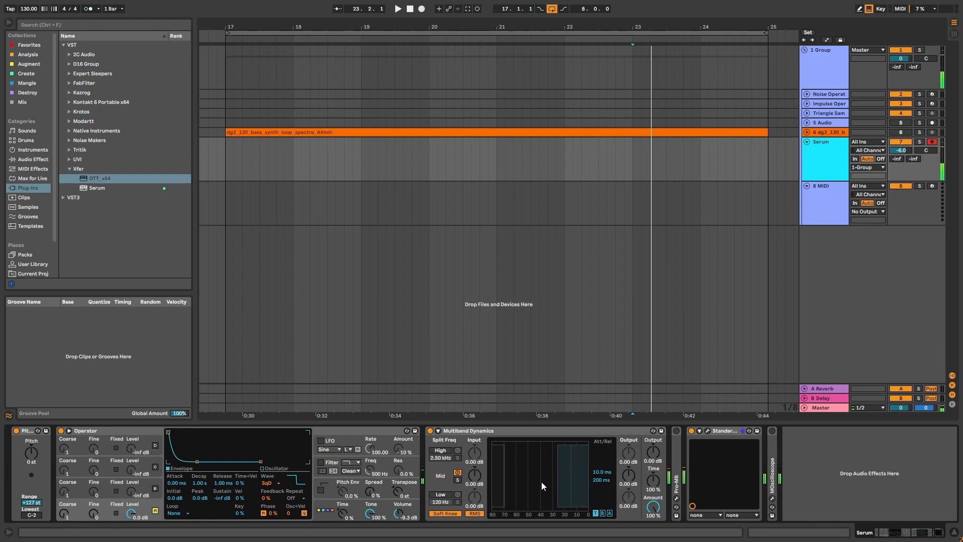
Set the mid band's above threshold to -52.5 dB with a 1:0.50 ratio in Multiband Dynamics, and open StandardCLIP
left_click_drag(557, 481, 602, 429)
left_click(602, 513)
left_click(609, 512)
left_click_drag(602, 471, 605, 473)
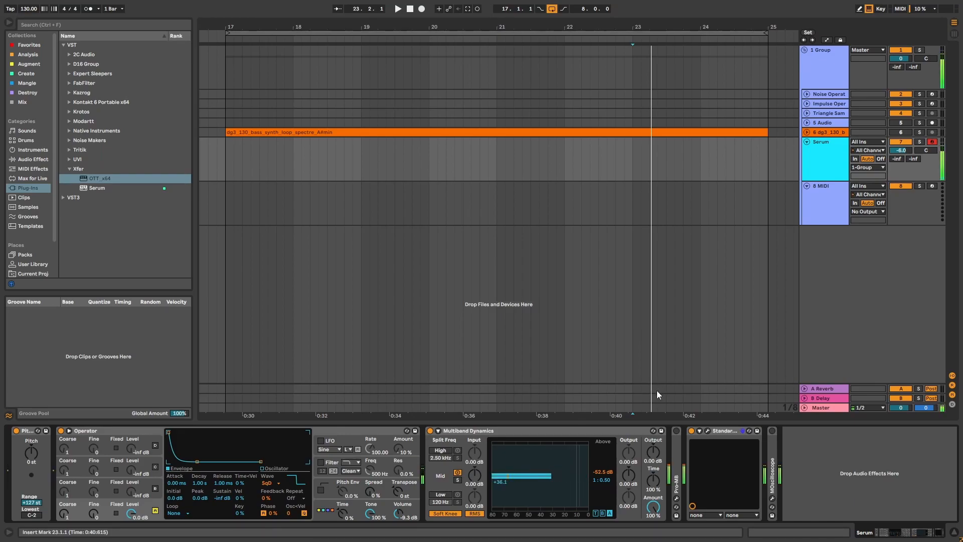
left_click(707, 430)
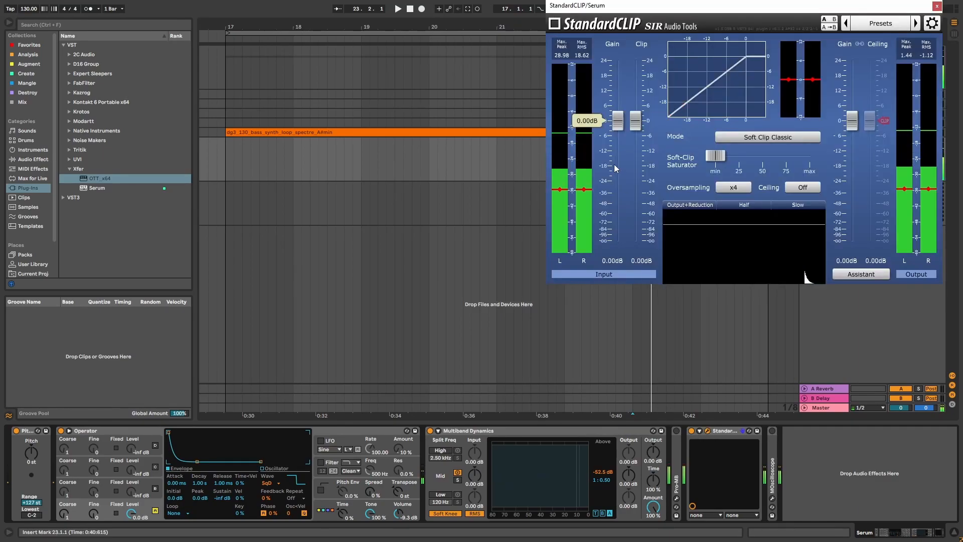